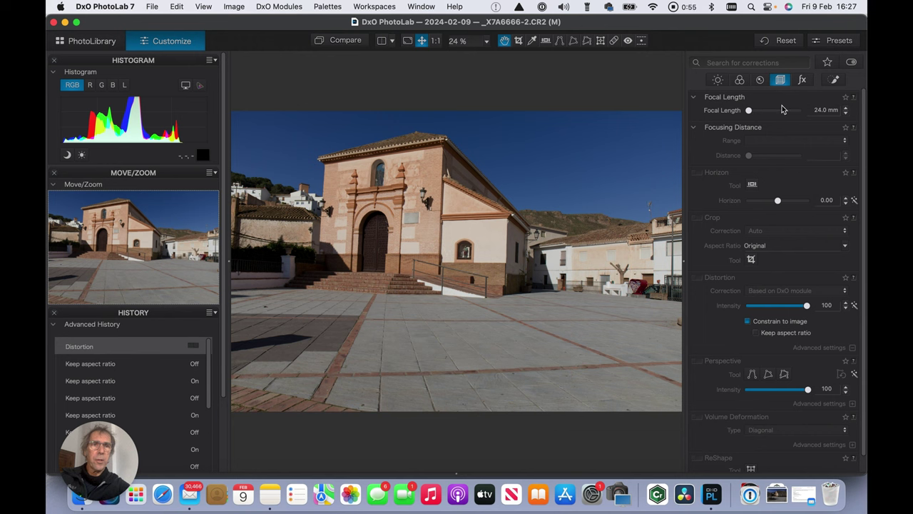
# Turn on automatic horizon correction (-2.15) and start a manual reference horizon line.
pyautogui.scroll(-1, 782, 105)
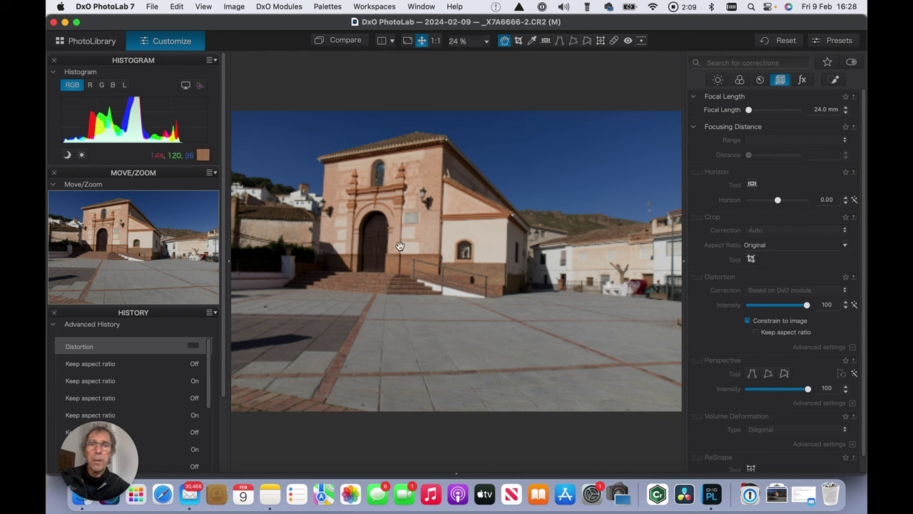
pyautogui.click(699, 172)
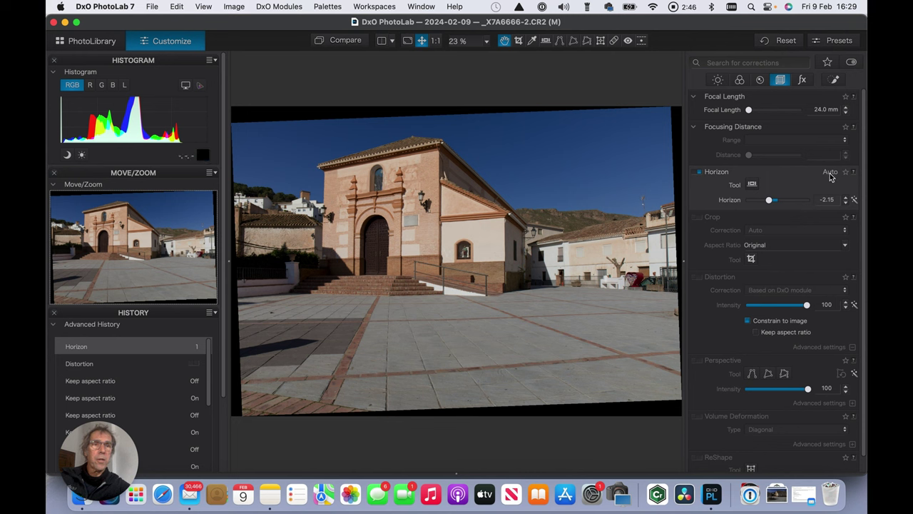
pyautogui.click(753, 185)
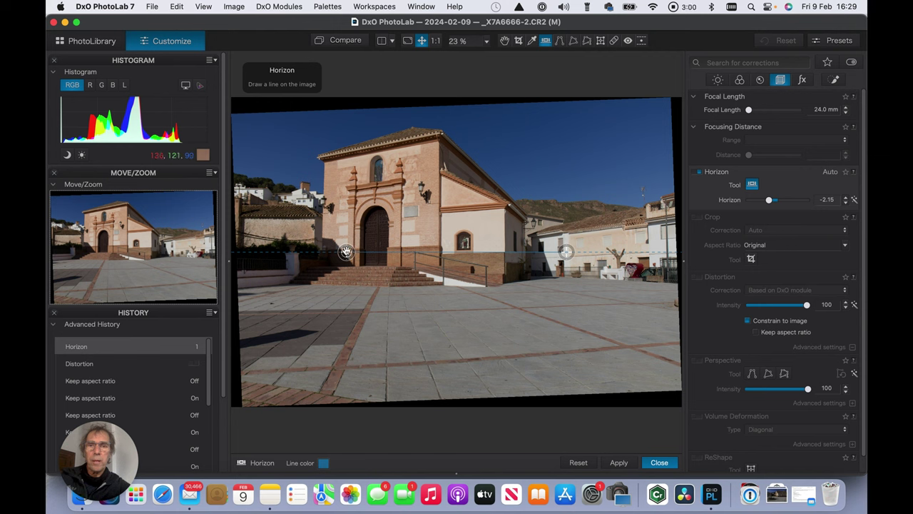
# Align the horizon line with the base of the church steps and apply it, giving -1.09.
pyautogui.moveTo(345, 253); pyautogui.dragTo(329, 267)
pyautogui.moveTo(564, 244); pyautogui.dragTo(565, 263)
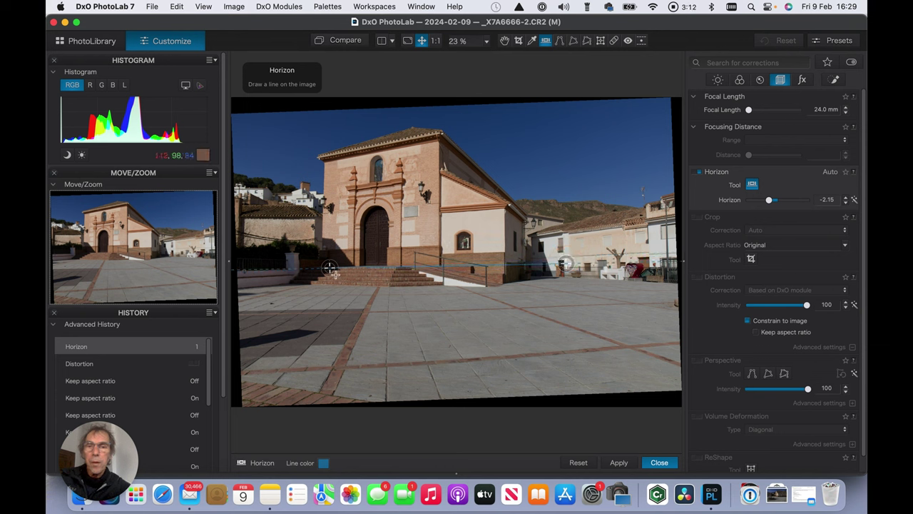
pyautogui.moveTo(329, 267); pyautogui.dragTo(328, 267)
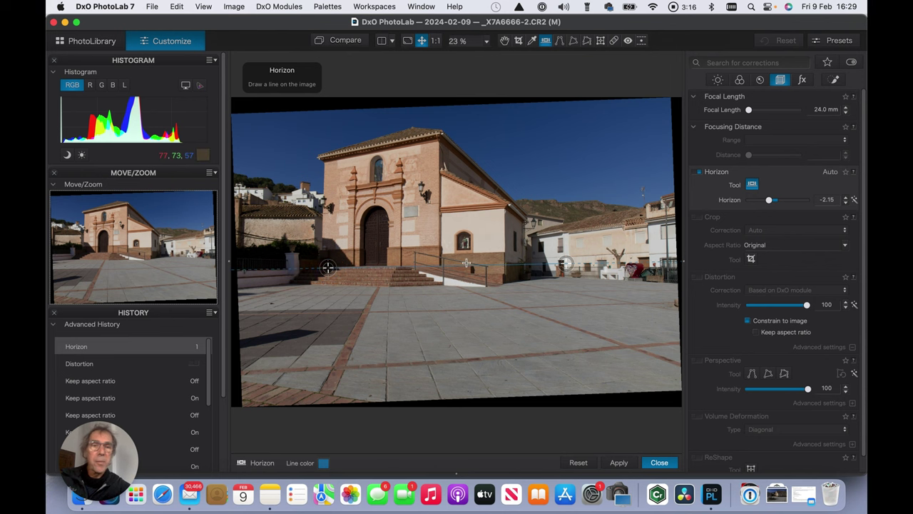
pyautogui.click(618, 463)
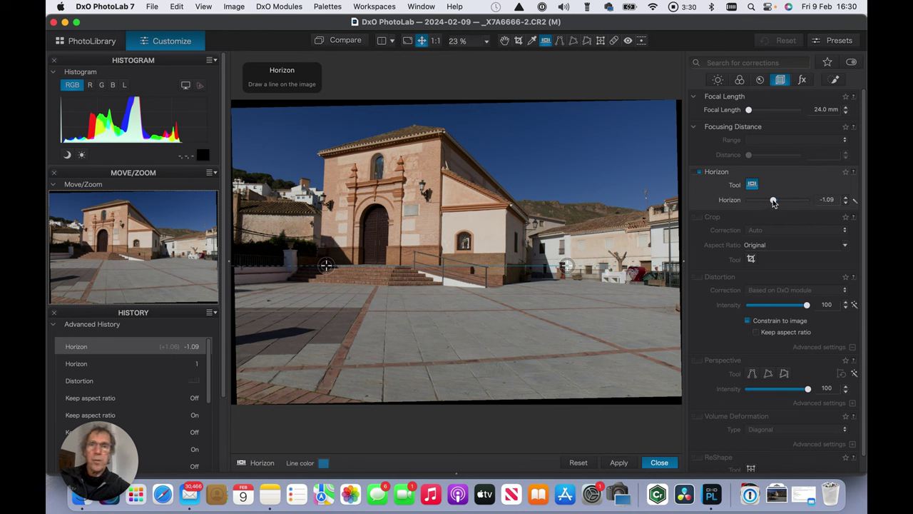
pyautogui.moveTo(774, 201); pyautogui.dragTo(771, 203)
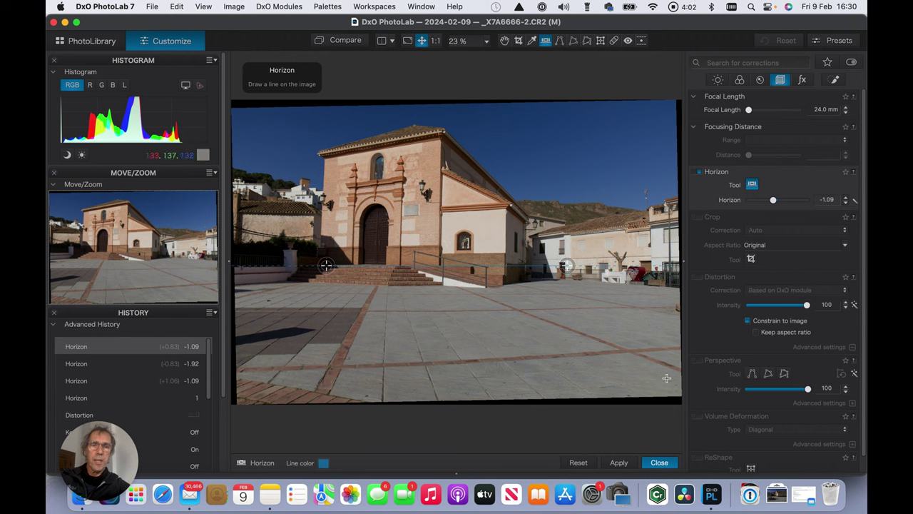
pyautogui.click(699, 218)
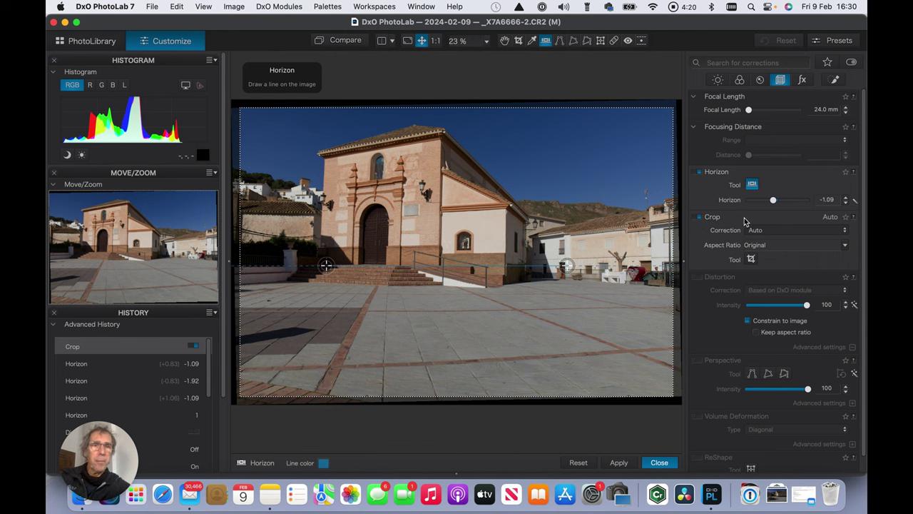
# Switch crop to Manual, pull the corners inward, shift the frame right, and apply.
pyautogui.click(845, 235)
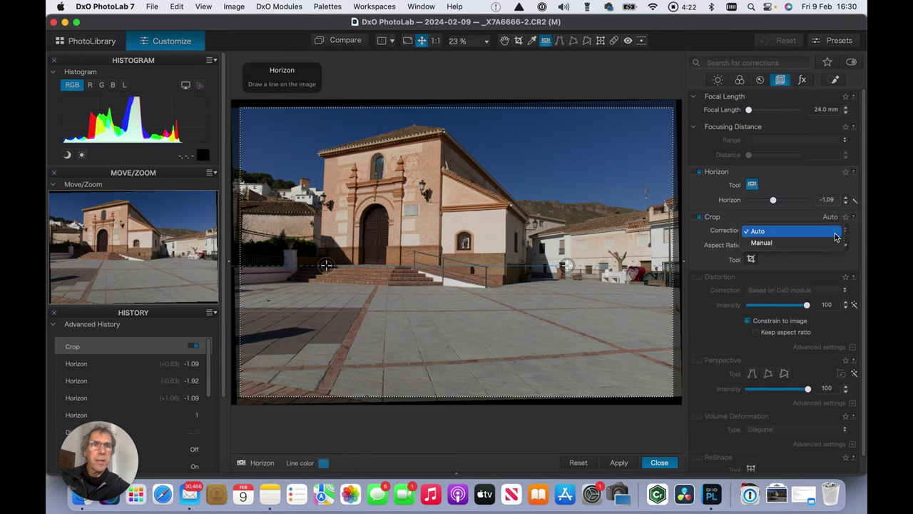
pyautogui.click(780, 244)
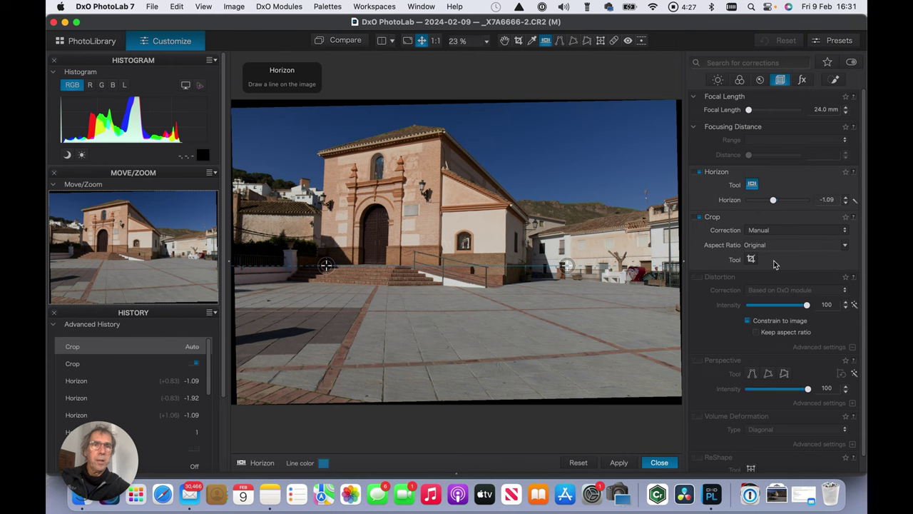
pyautogui.click(752, 259)
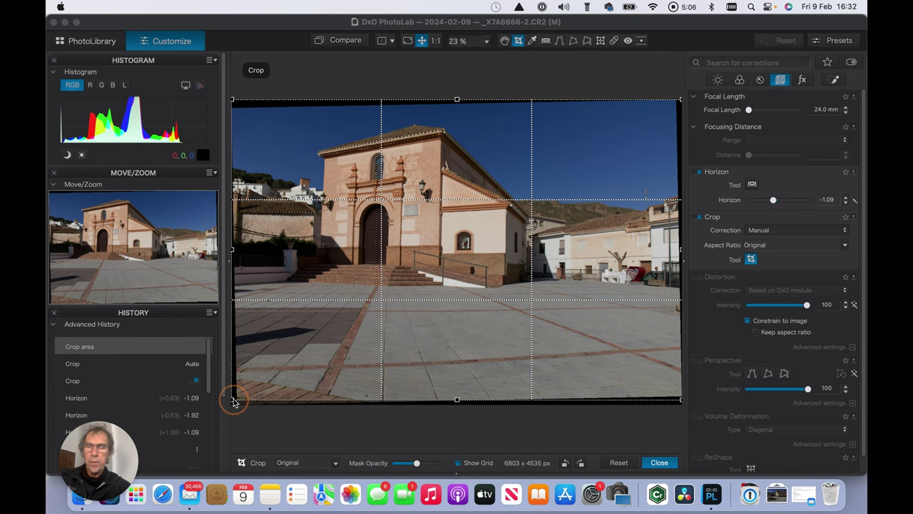
pyautogui.click(236, 398)
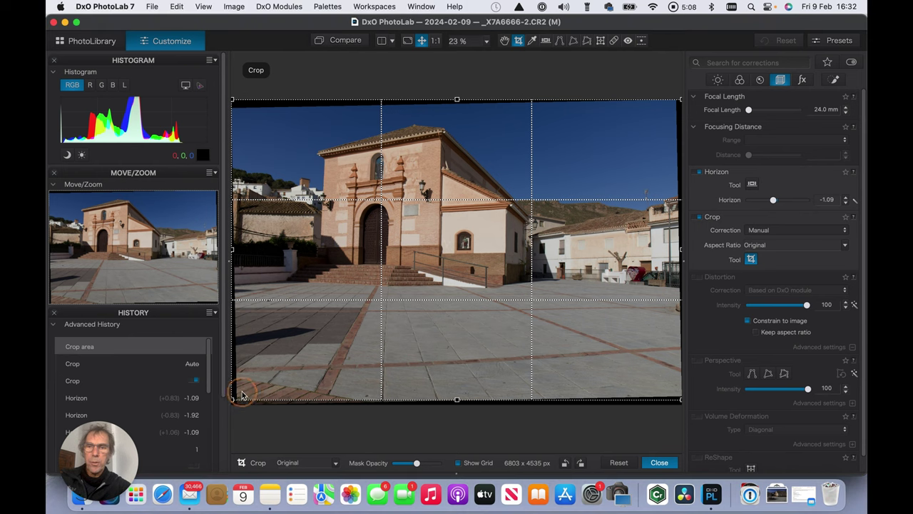
pyautogui.moveTo(230, 400); pyautogui.dragTo(238, 397)
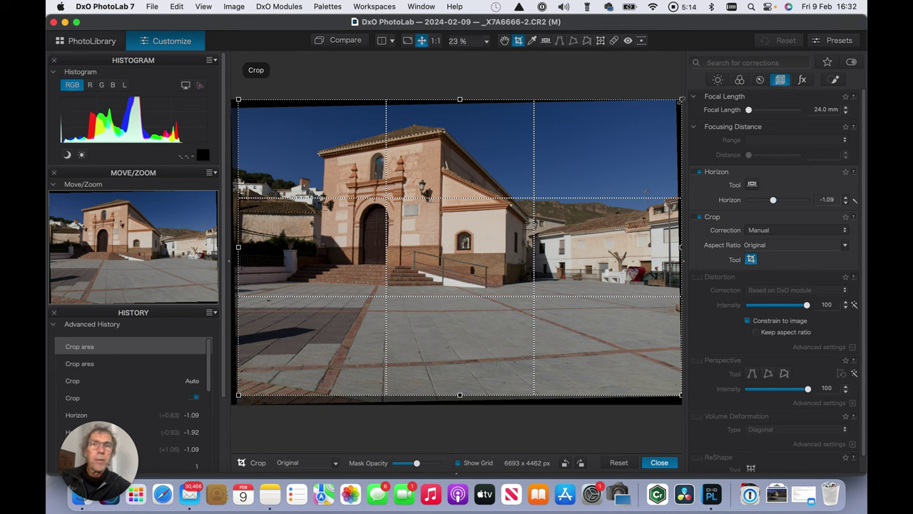
pyautogui.moveTo(681, 100); pyautogui.dragTo(675, 103)
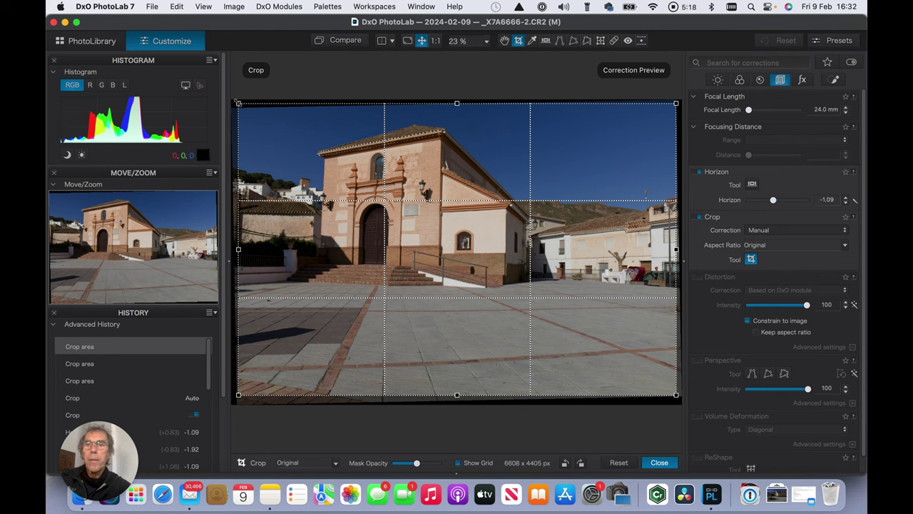
pyautogui.moveTo(238, 103); pyautogui.dragTo(244, 107)
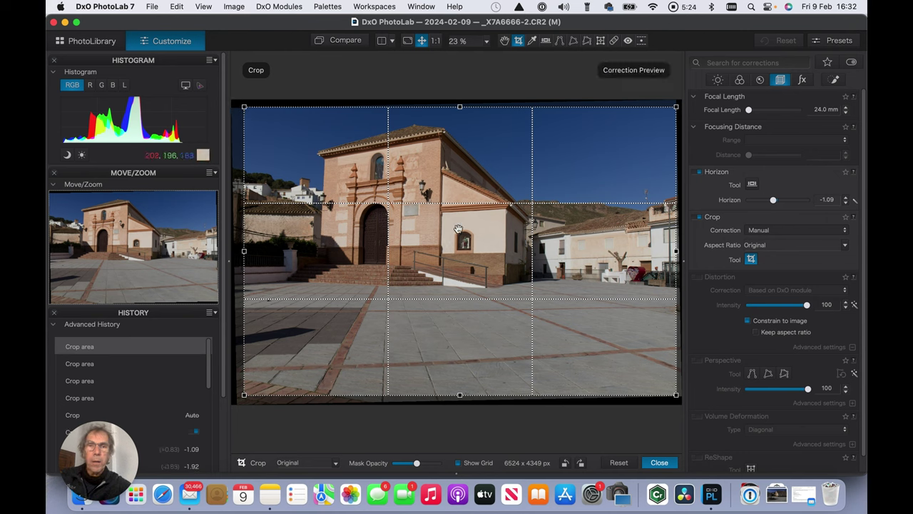
pyautogui.moveTo(463, 244)
pyautogui.mouseDown()
pyautogui.moveTo(455, 242)
pyautogui.moveTo(465, 247)
pyautogui.mouseUp()
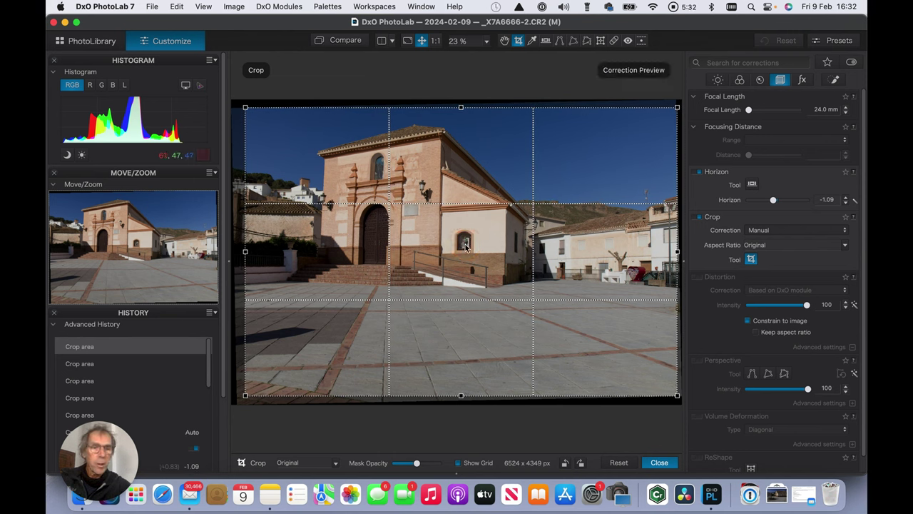
pyautogui.press('Return')
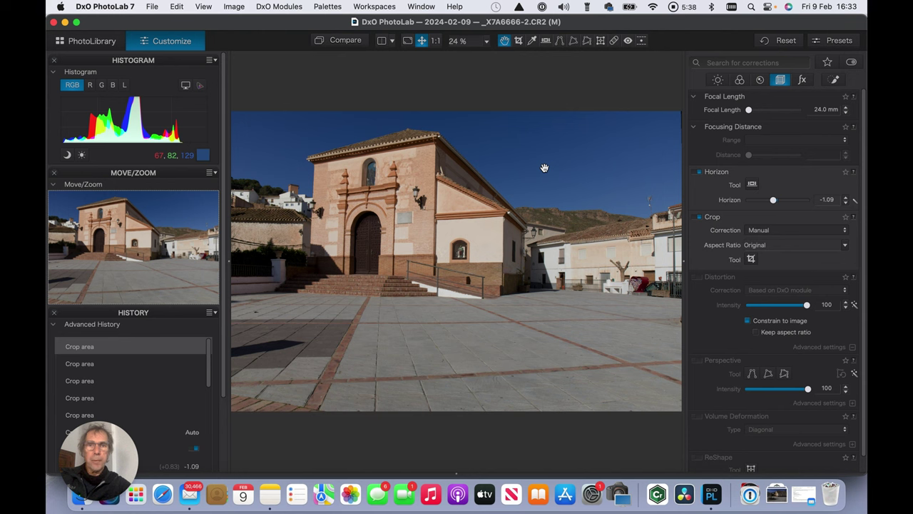
pyautogui.scroll(-1, 699, 269)
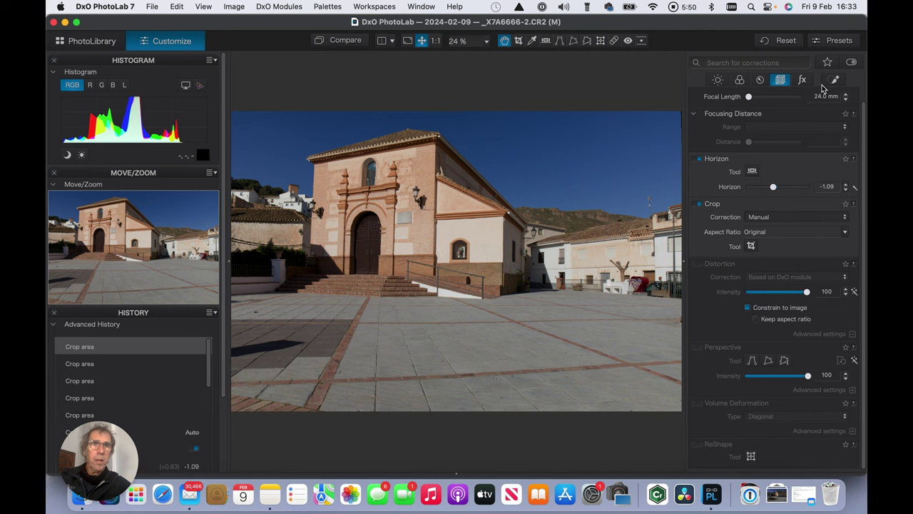
pyautogui.click(846, 43)
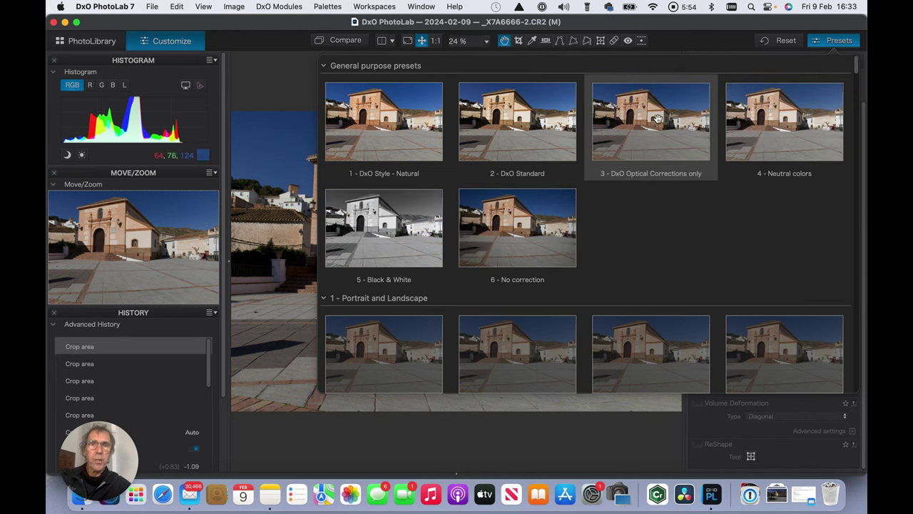
pyautogui.click(829, 40)
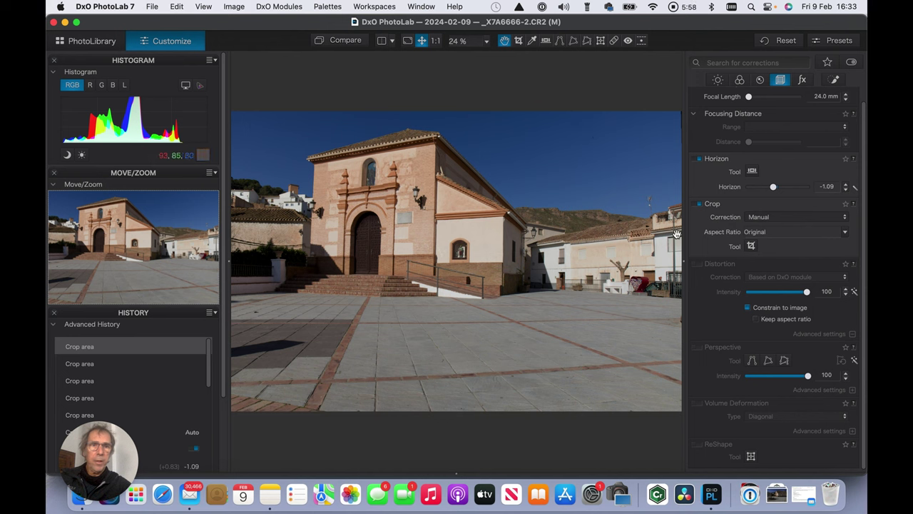
# Enable DxO lens distortion correction at intensity 100, constrained to image.
pyautogui.click(699, 264)
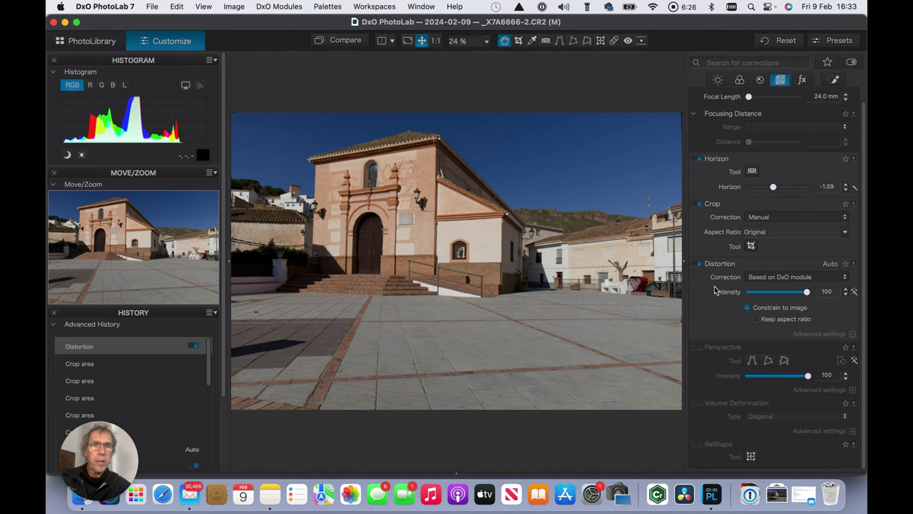
# Cancel perspective corrections, reset horizon to 0.00 and crop to Auto, and disable distortion.
pyautogui.click(699, 347)
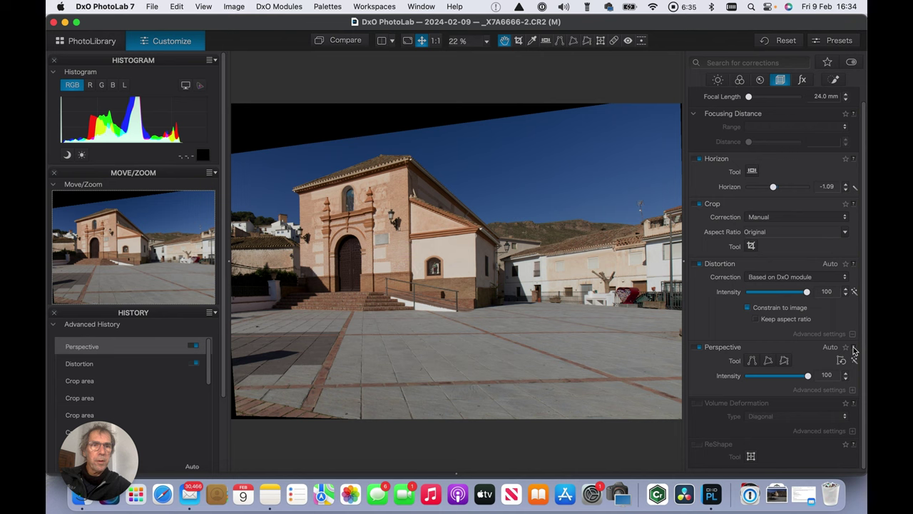
pyautogui.click(833, 348)
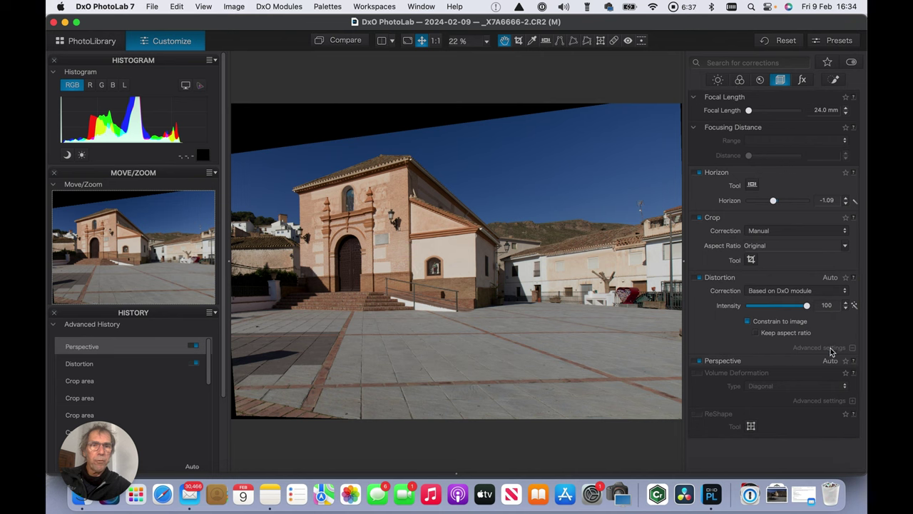
pyautogui.click(831, 362)
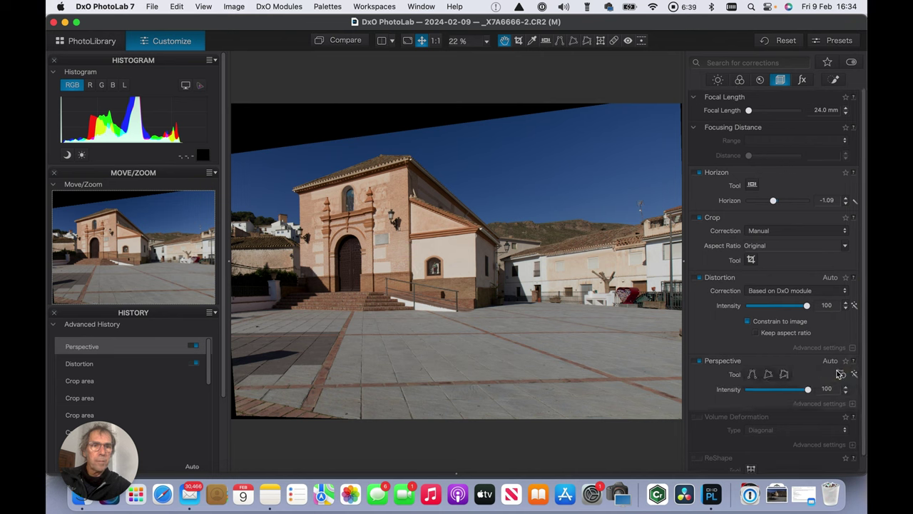
pyautogui.click(842, 375)
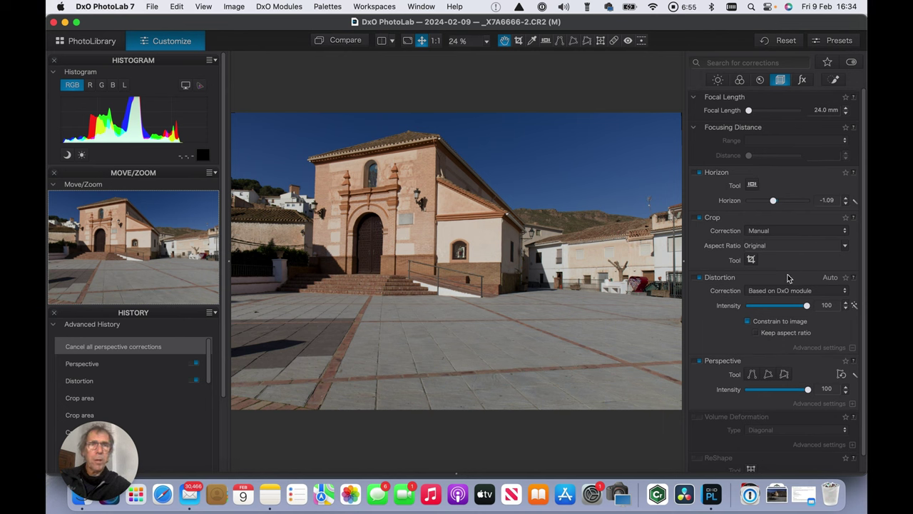
pyautogui.click(788, 40)
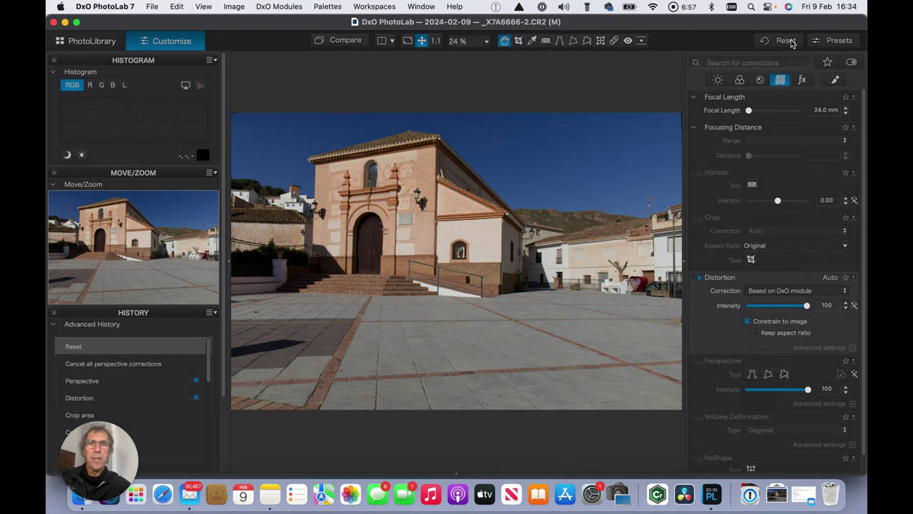
pyautogui.click(699, 276)
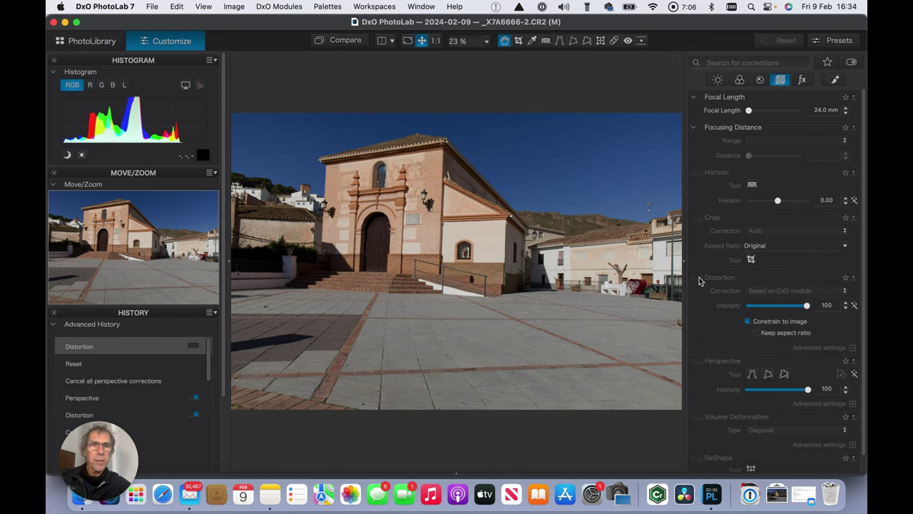
# Apply automatic perspective correction at intensity 100 and switch crop to Auto.
pyautogui.click(699, 361)
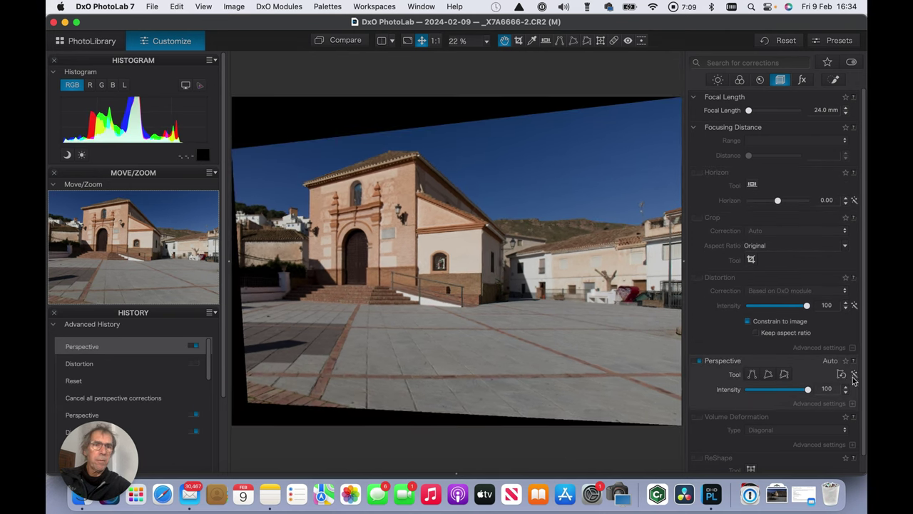
pyautogui.click(855, 375)
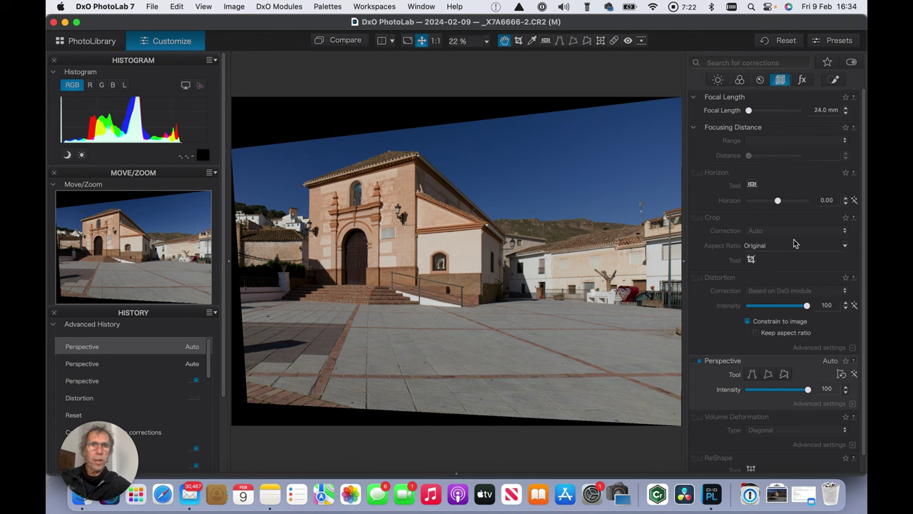
pyautogui.click(697, 221)
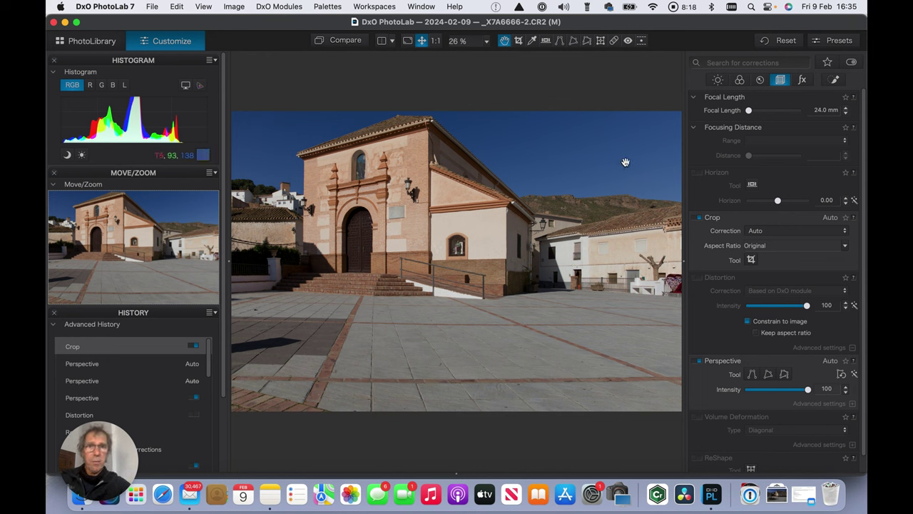
pyautogui.click(697, 221)
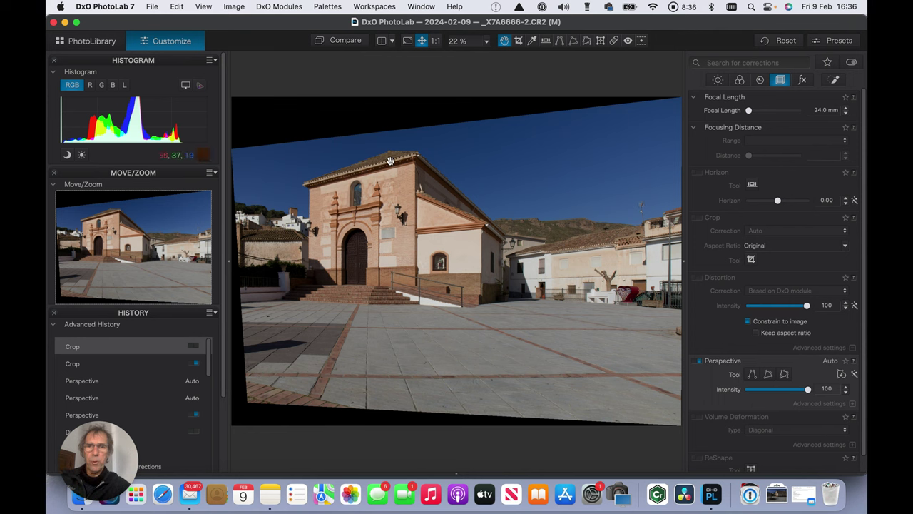
pyautogui.click(697, 218)
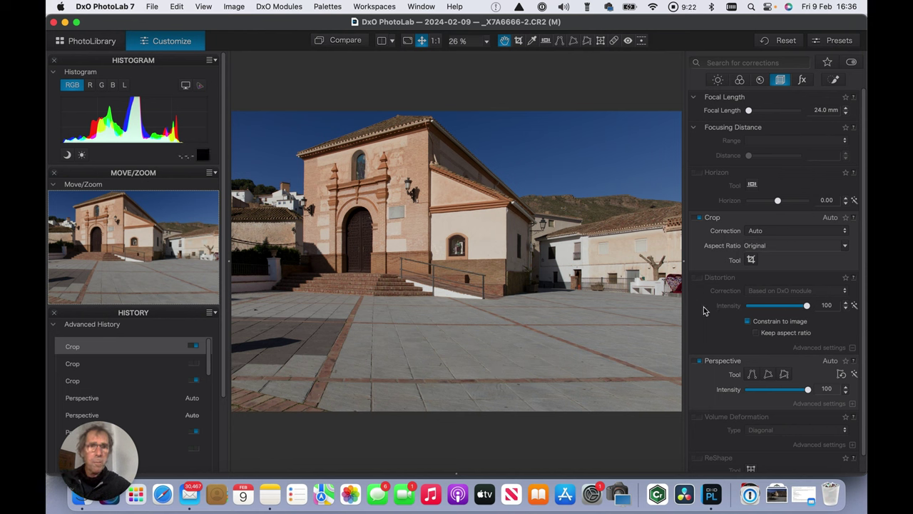
# Cancel all perspective corrections and select the Rectangle perspective tool.
pyautogui.scroll(-1, 705, 312)
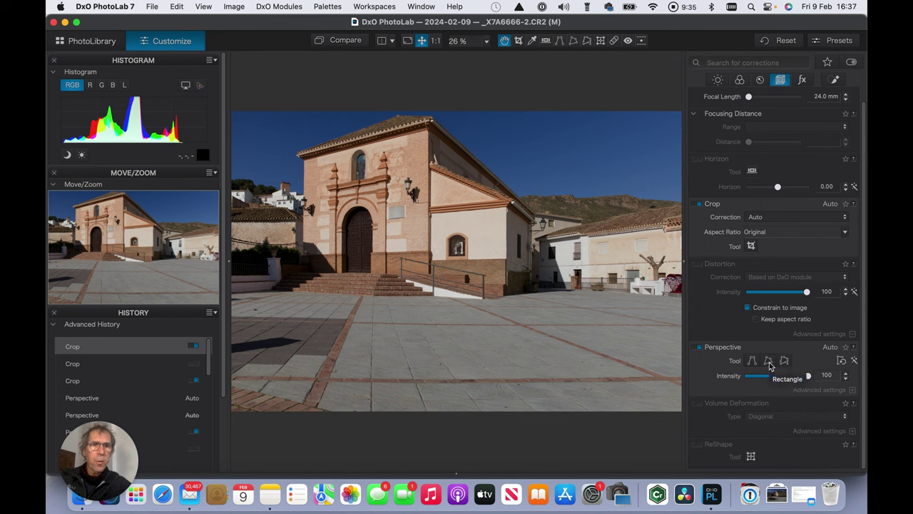
pyautogui.click(841, 361)
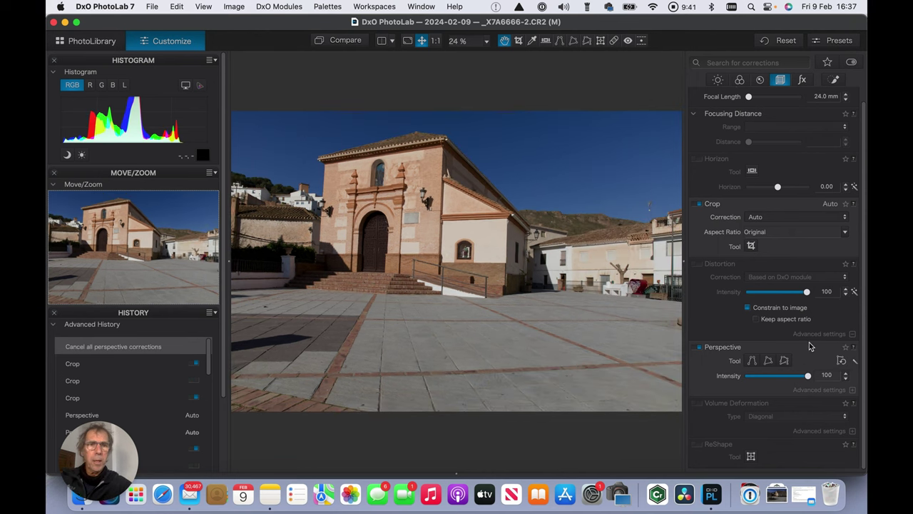
pyautogui.click(768, 362)
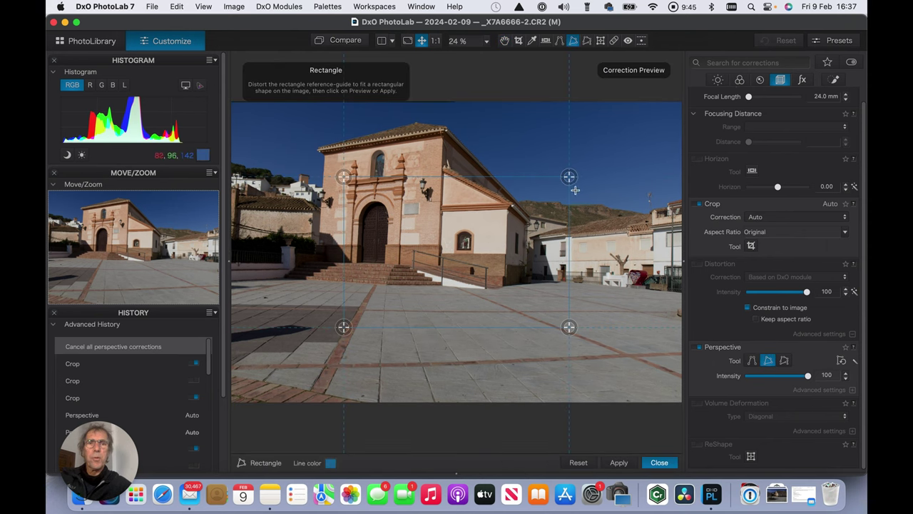
# Fit the perspective rectangle to the church wall beside the small window and apply it.
pyautogui.moveTo(568, 177); pyautogui.dragTo(509, 210)
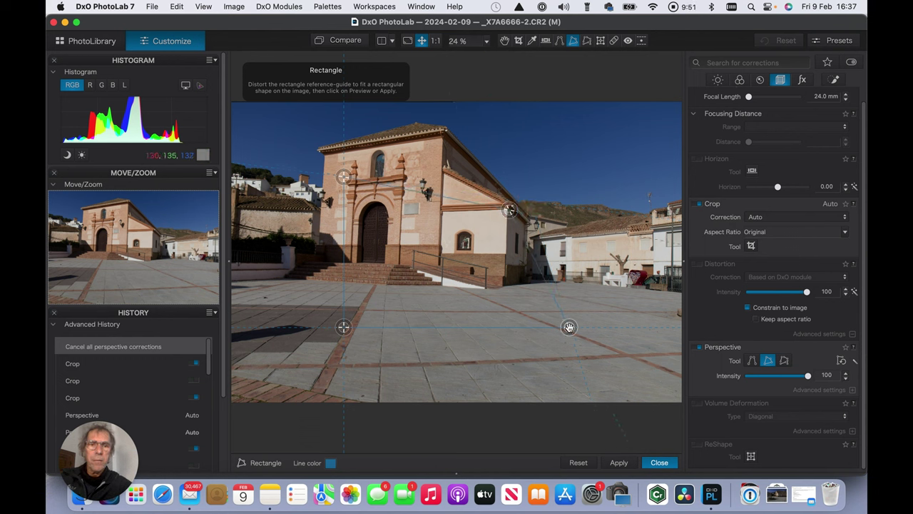
pyautogui.moveTo(569, 326); pyautogui.dragTo(507, 253)
pyautogui.moveTo(508, 209); pyautogui.dragTo(507, 211)
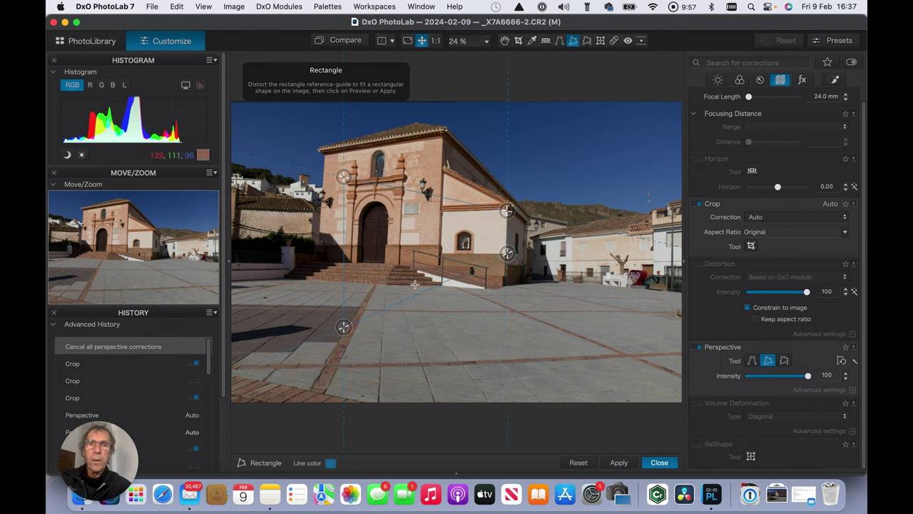
pyautogui.moveTo(343, 326); pyautogui.dragTo(440, 254)
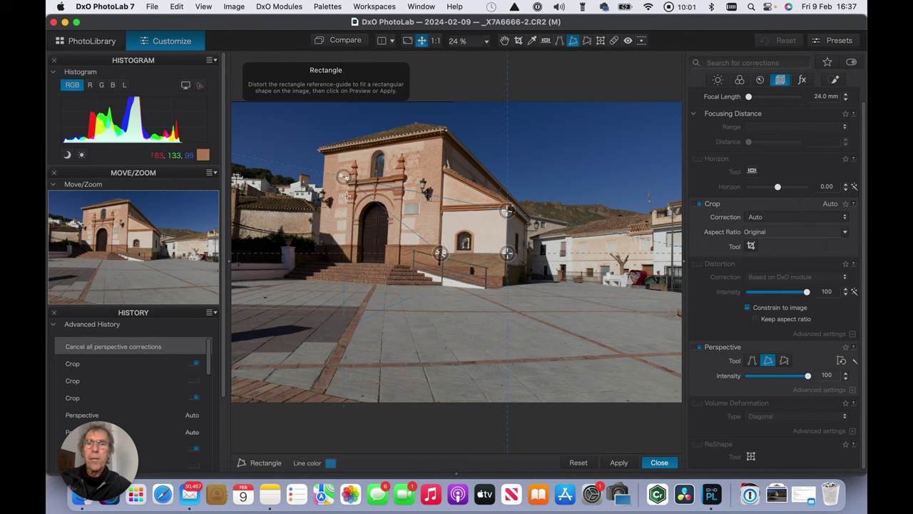
pyautogui.moveTo(343, 176); pyautogui.dragTo(441, 212)
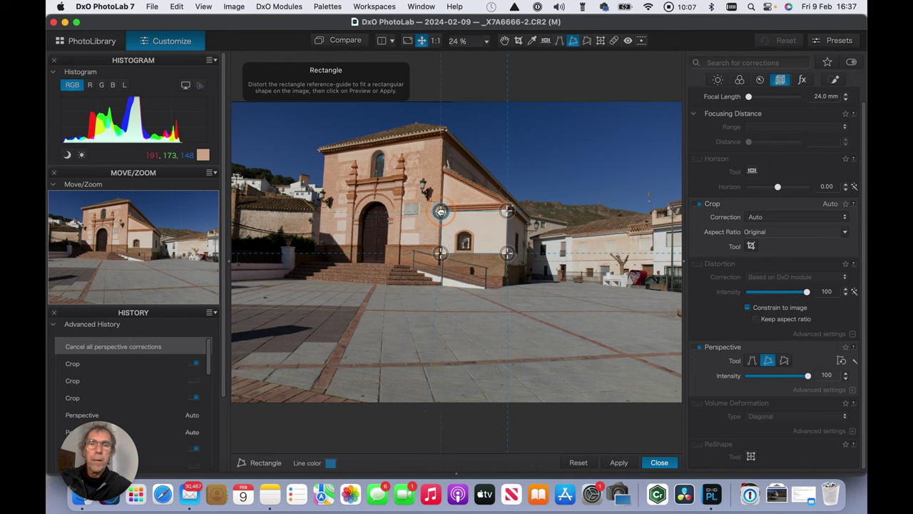
pyautogui.click(506, 212)
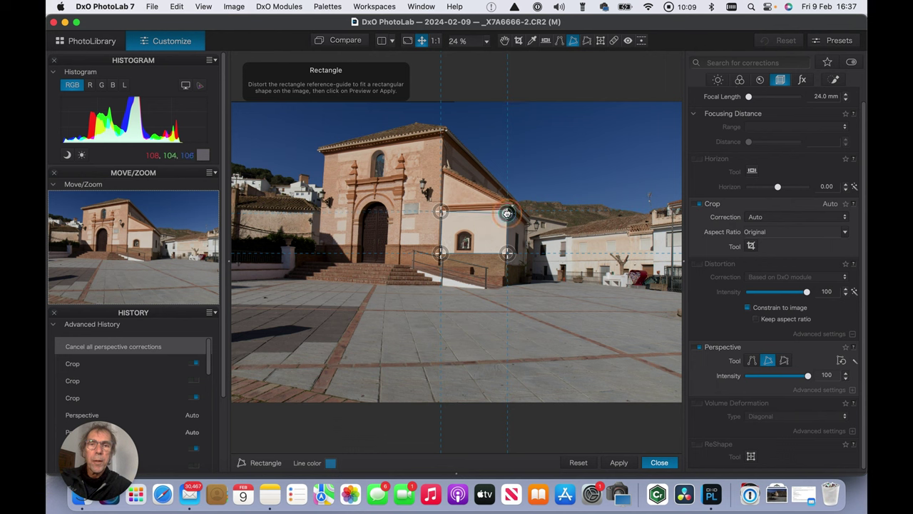
pyautogui.moveTo(506, 212); pyautogui.dragTo(507, 209)
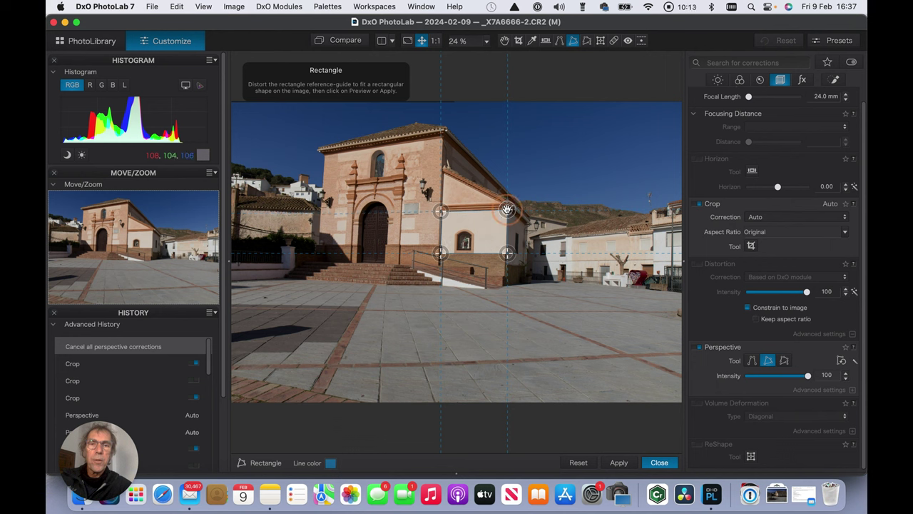
pyautogui.click(618, 463)
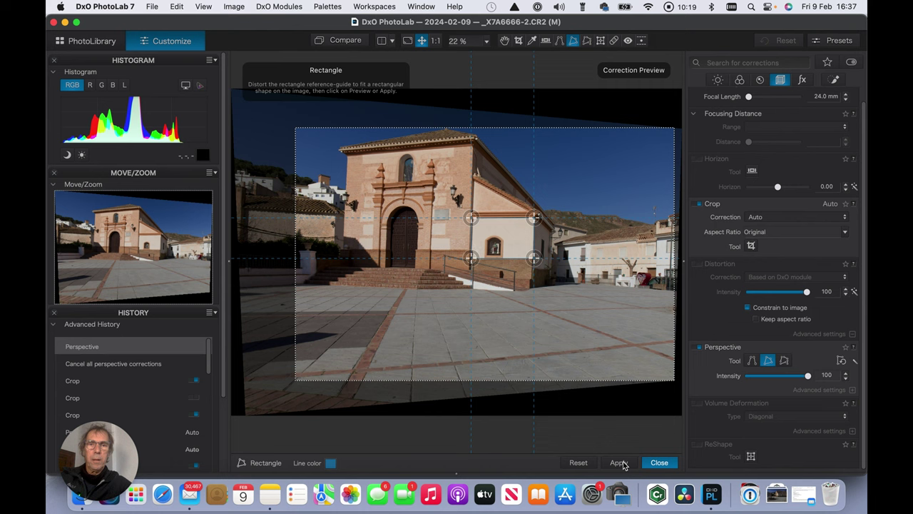
# Close the Rectangle perspective toolbar, leaving the church photo Auto-cropped without black margins.
pyautogui.click(660, 462)
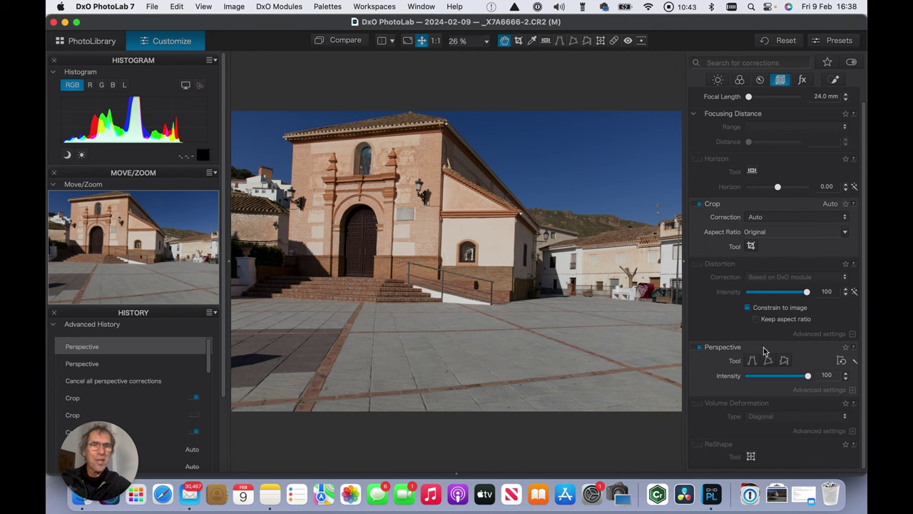
# Cancel perspective corrections and place the 8-point right vertical guide on the building edge.
pyautogui.click(842, 361)
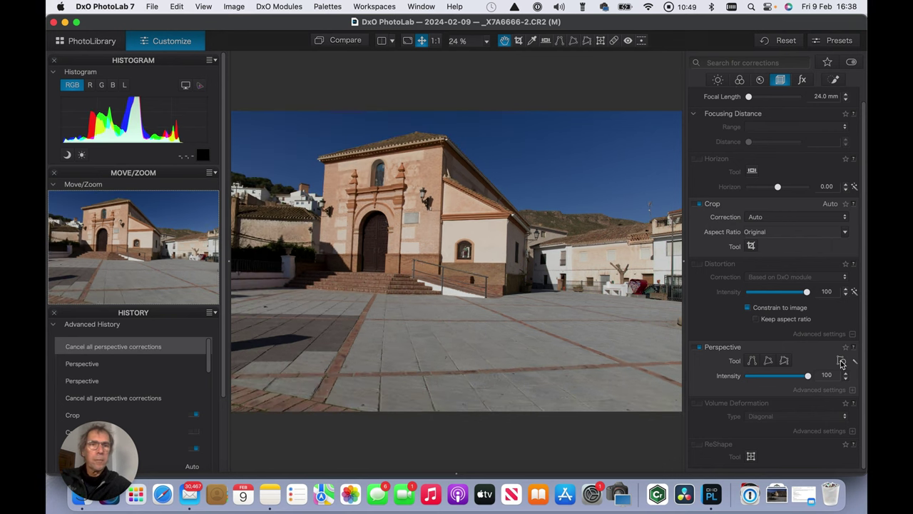
pyautogui.click(783, 363)
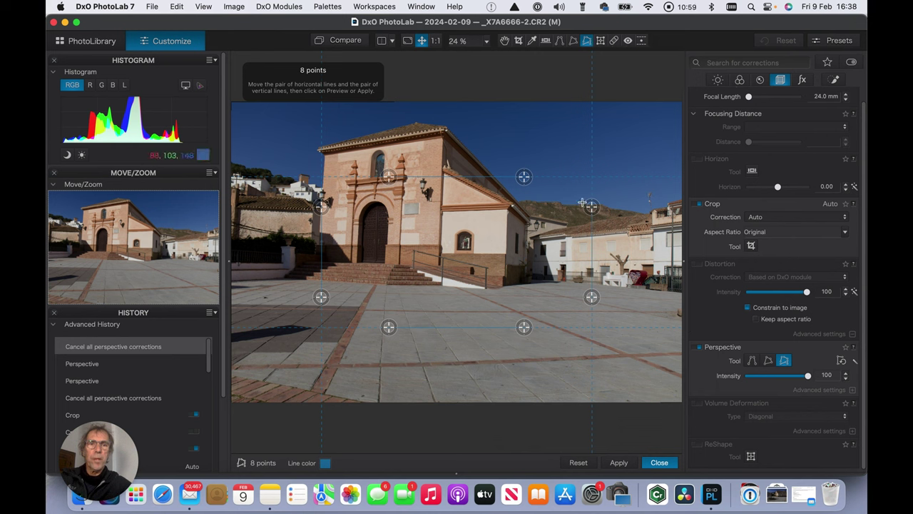
pyautogui.moveTo(591, 207); pyautogui.dragTo(650, 213)
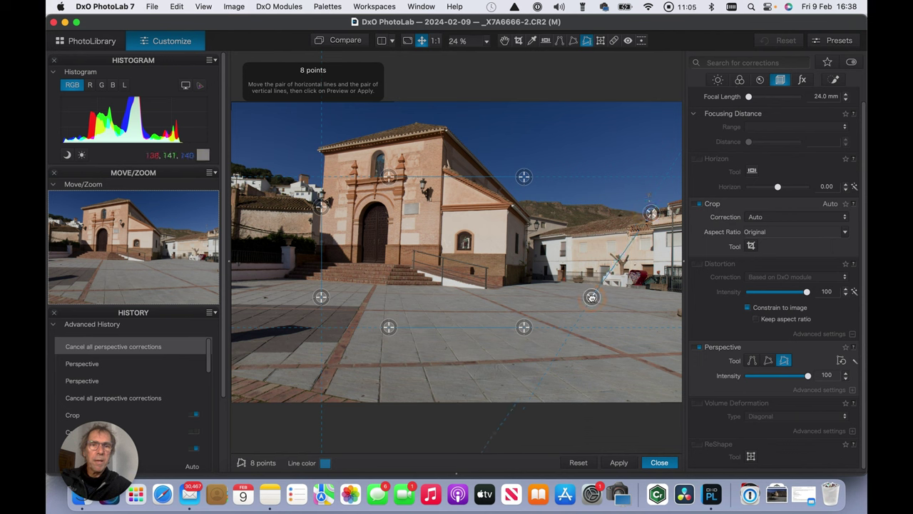
pyautogui.moveTo(591, 297); pyautogui.dragTo(652, 296)
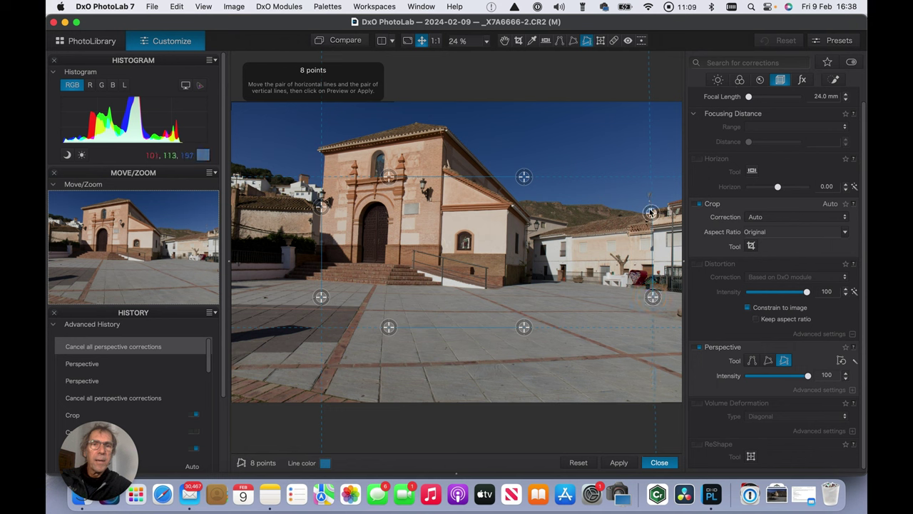
pyautogui.moveTo(651, 211); pyautogui.dragTo(652, 210)
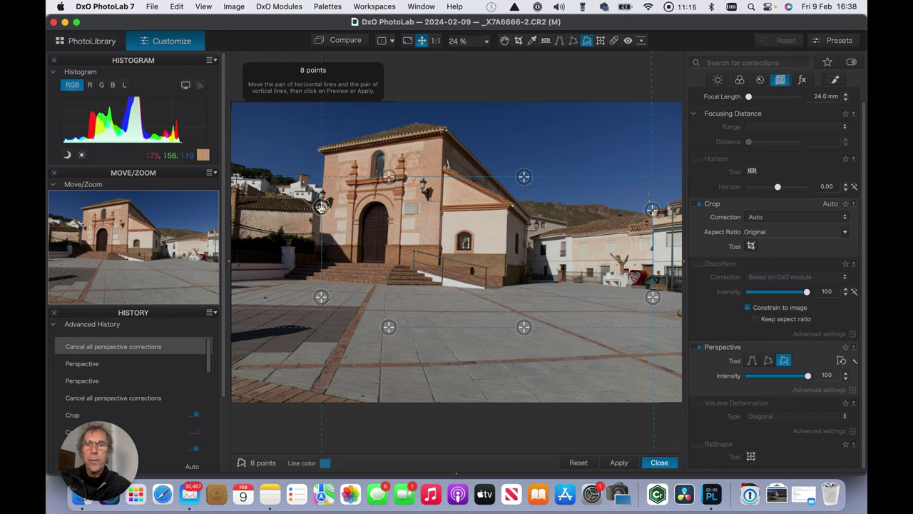
# Align the left vertical guide with the church wall and the lower horizontal guide with plaza lines.
pyautogui.moveTo(321, 208); pyautogui.dragTo(324, 155)
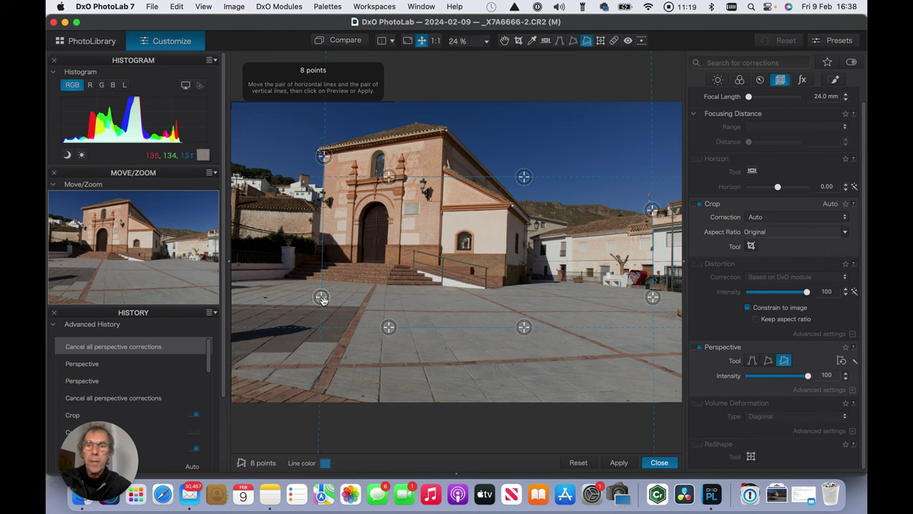
pyautogui.moveTo(321, 298); pyautogui.dragTo(318, 250)
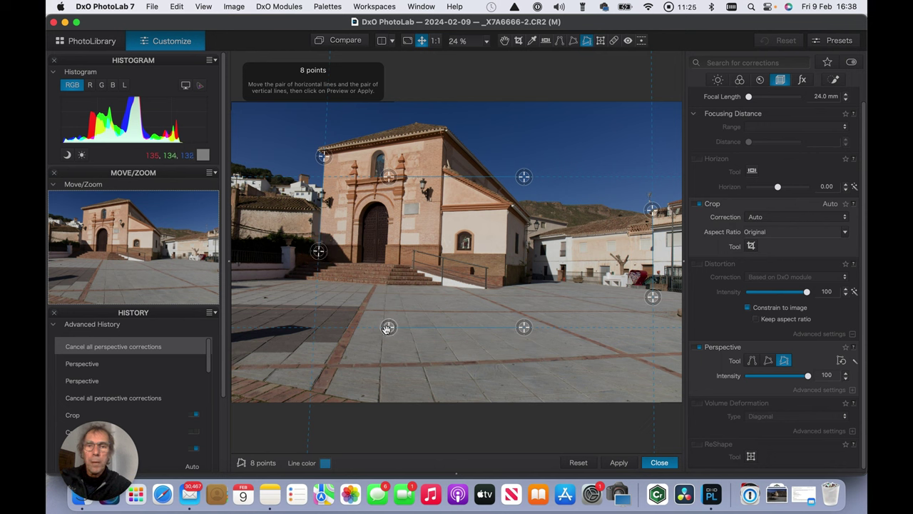
pyautogui.moveTo(389, 327); pyautogui.dragTo(358, 310)
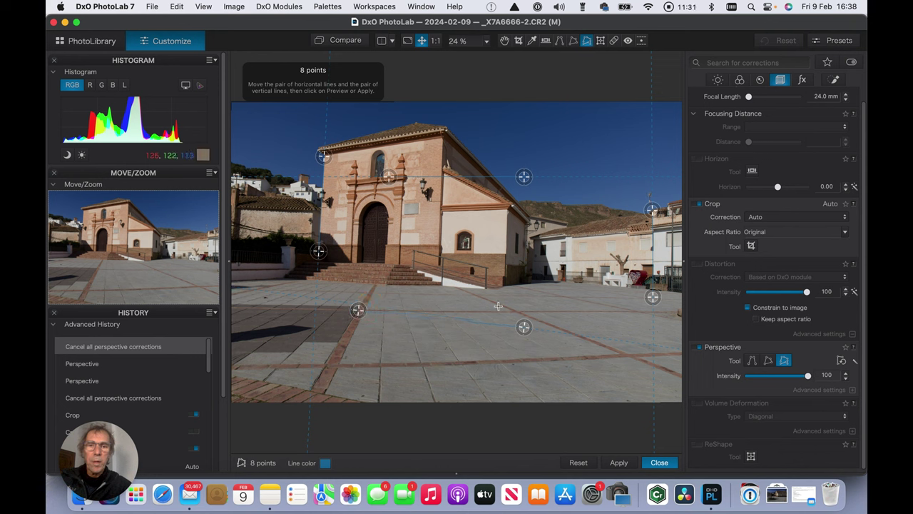
pyautogui.moveTo(523, 327); pyautogui.dragTo(525, 310)
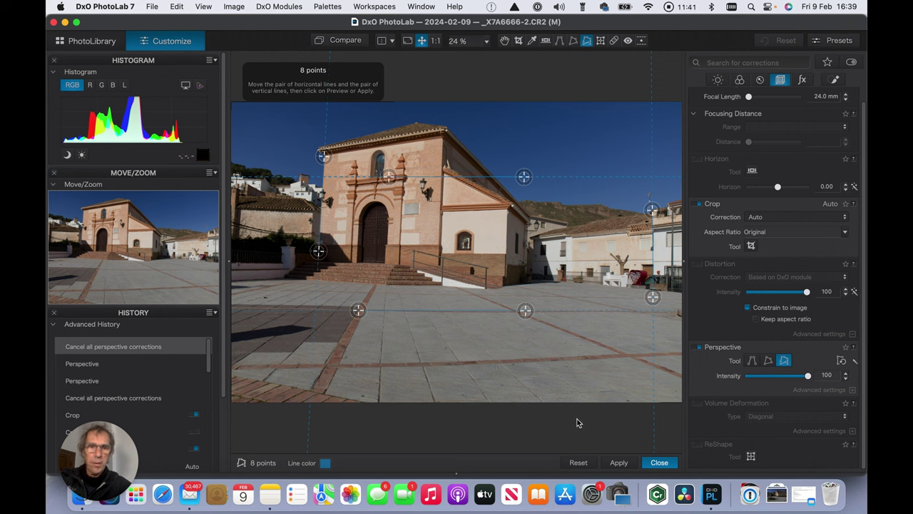
# Apply the 8 points perspective correction to the church and neighbouring buildings.
pyautogui.click(619, 463)
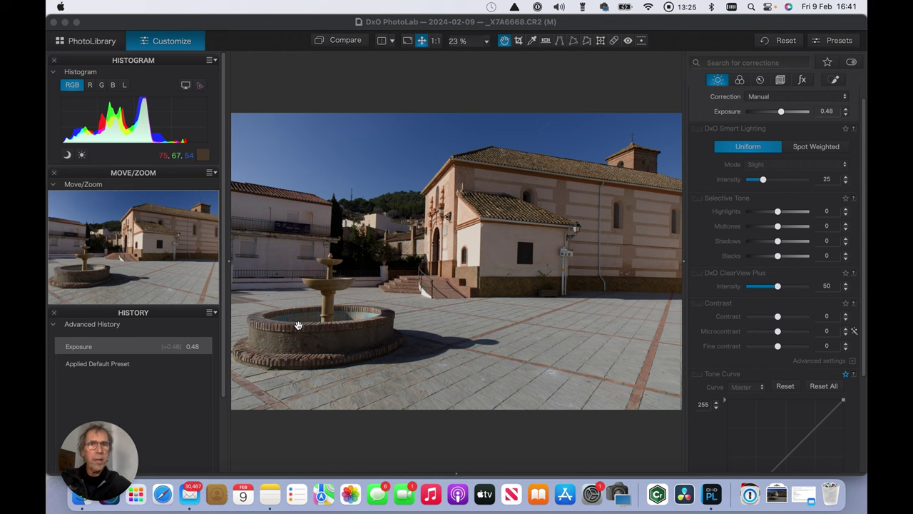
pyautogui.click(780, 80)
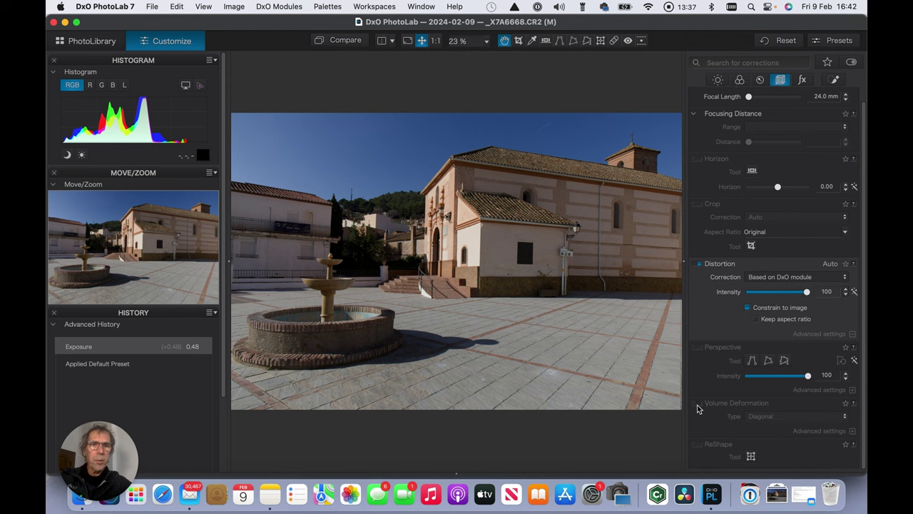
# Enable Diagonal volume deformation, toggling it off and on to compare, then enable ReShape.
pyautogui.click(700, 404)
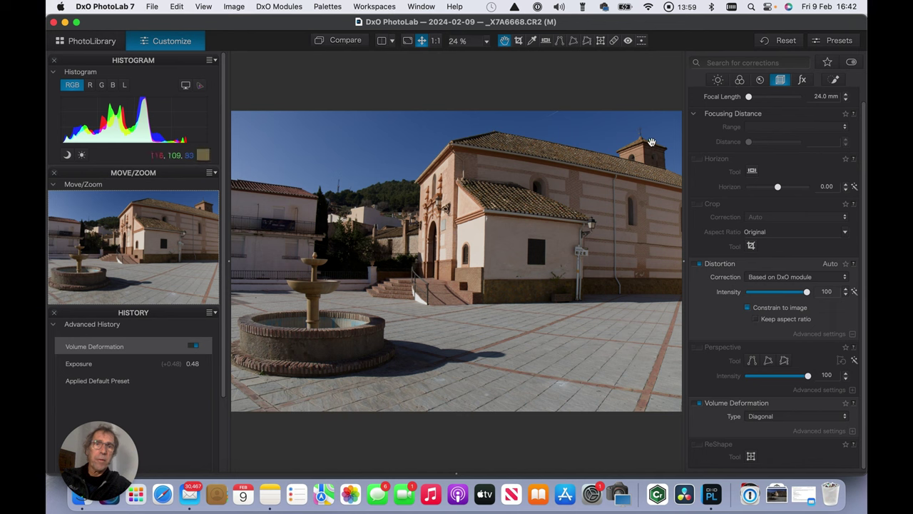
pyautogui.click(696, 404)
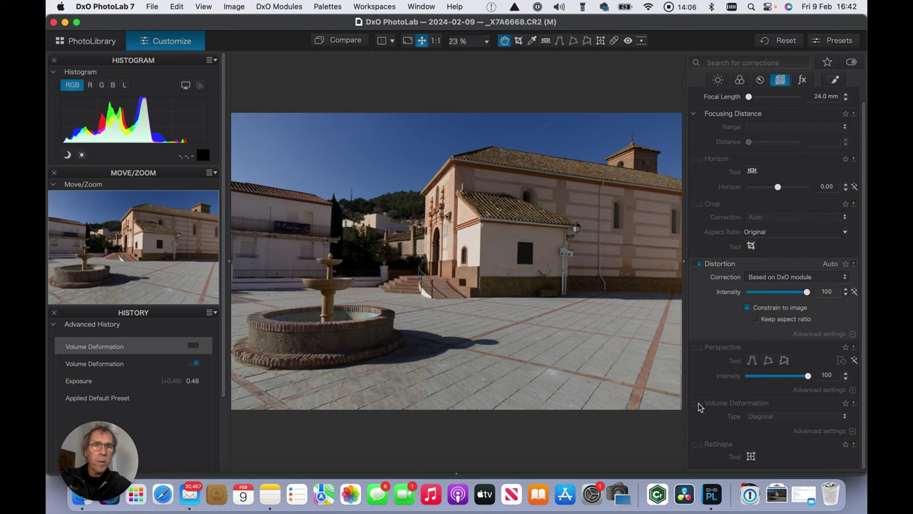
pyautogui.click(698, 405)
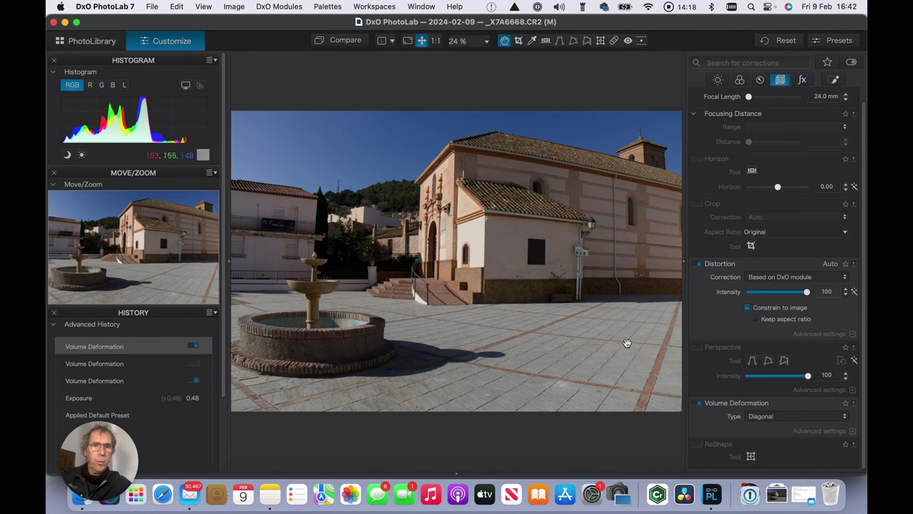
pyautogui.click(699, 445)
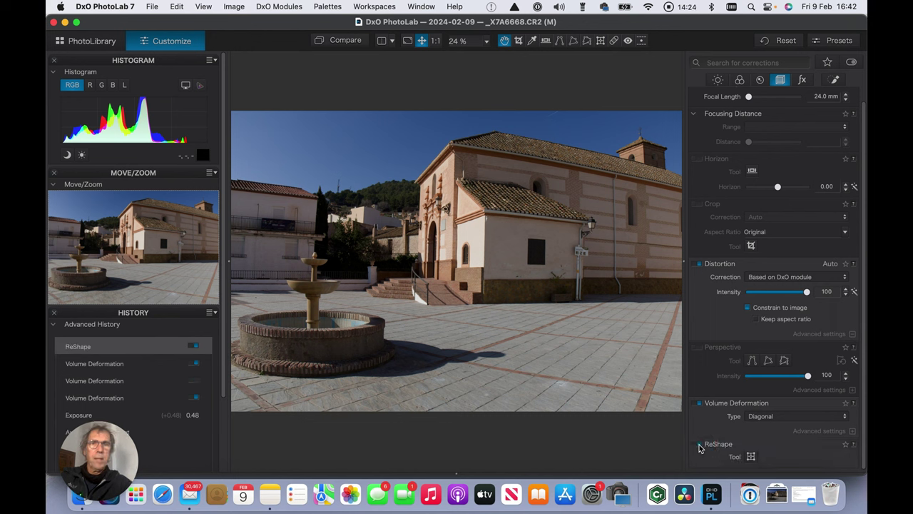
# Use a 16x16 ReShape grid to nudge the points around the bell tower, then close it.
pyautogui.click(750, 456)
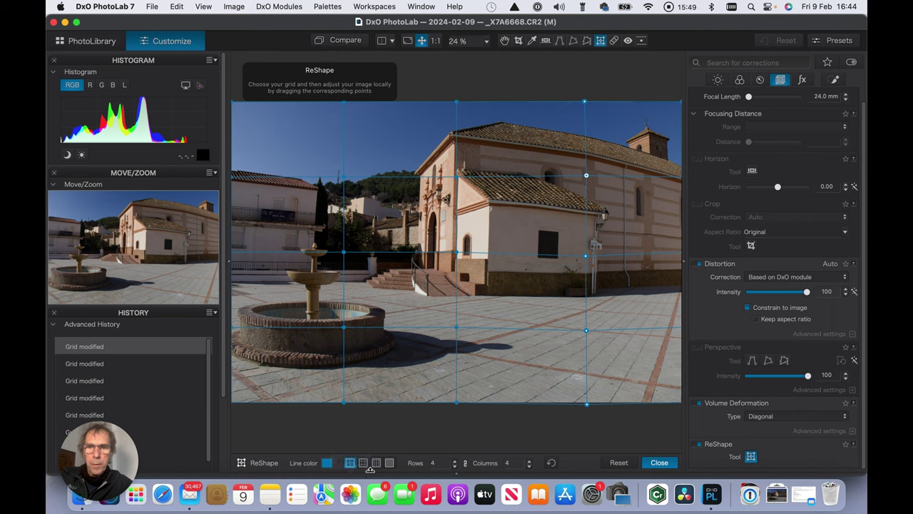
pyautogui.click(377, 463)
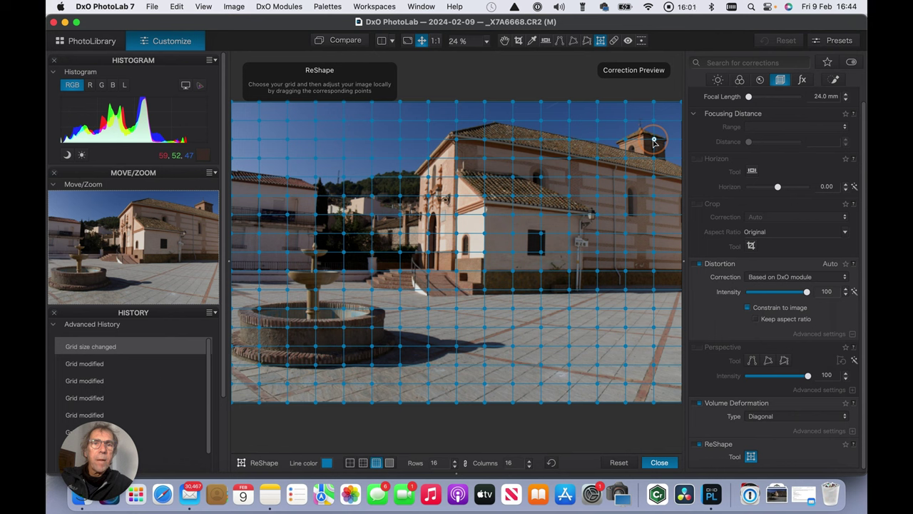
pyautogui.click(653, 139)
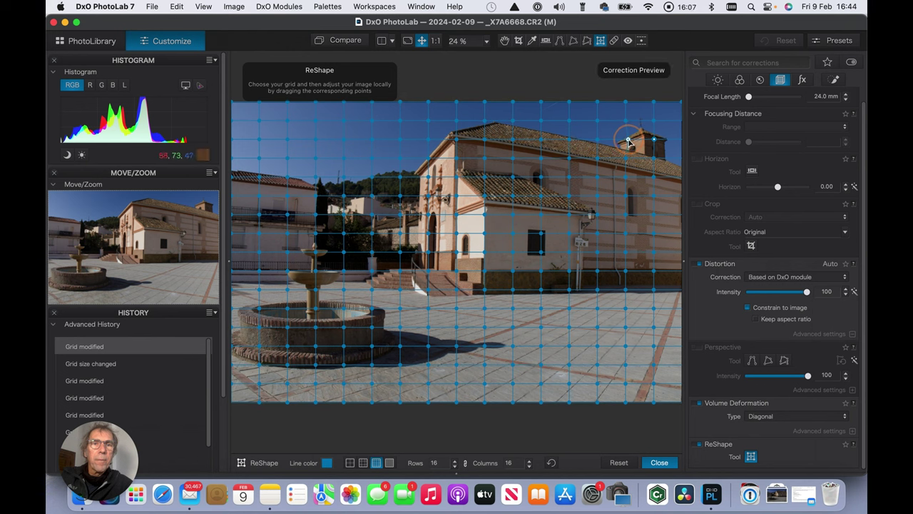
pyautogui.click(628, 140)
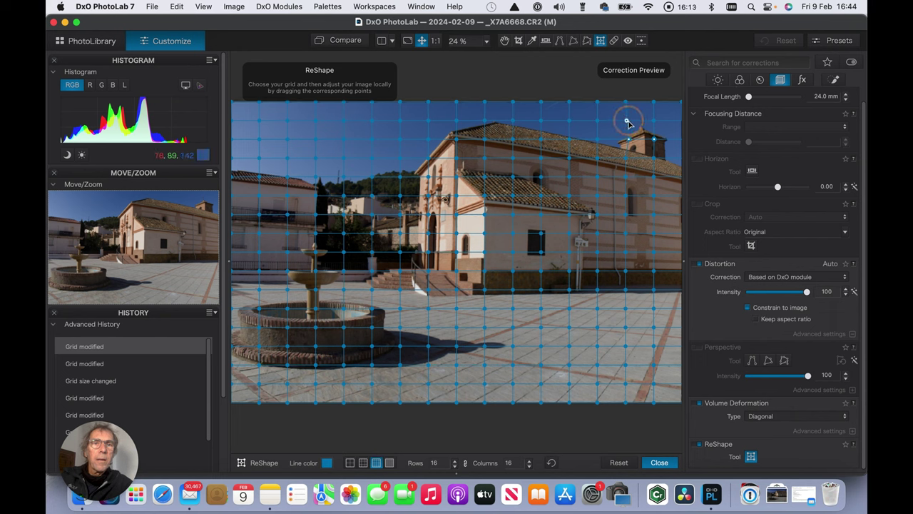
pyautogui.moveTo(631, 123); pyautogui.dragTo(635, 124)
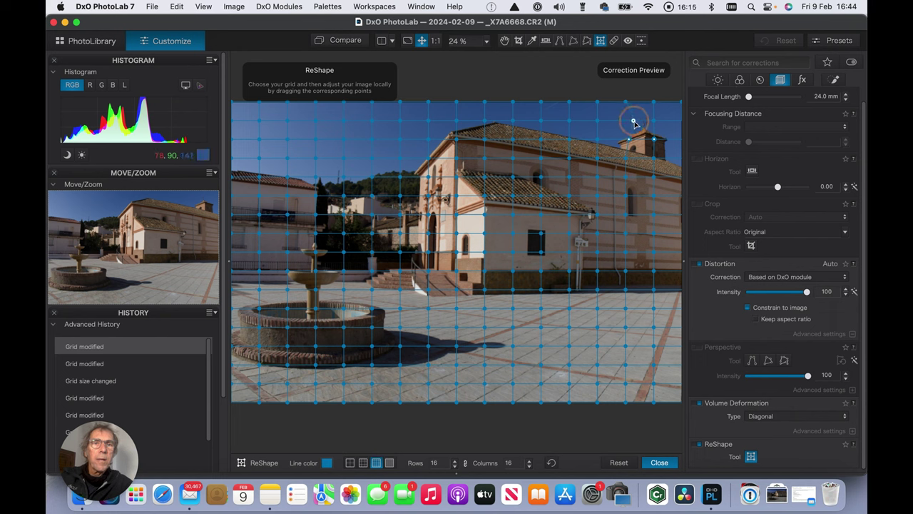
pyautogui.moveTo(635, 123); pyautogui.dragTo(633, 124)
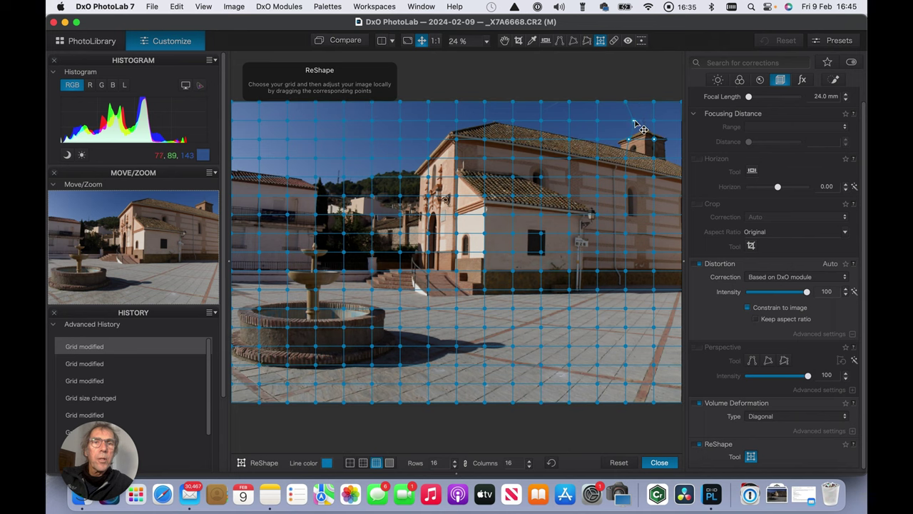
pyautogui.moveTo(655, 125); pyautogui.dragTo(657, 121)
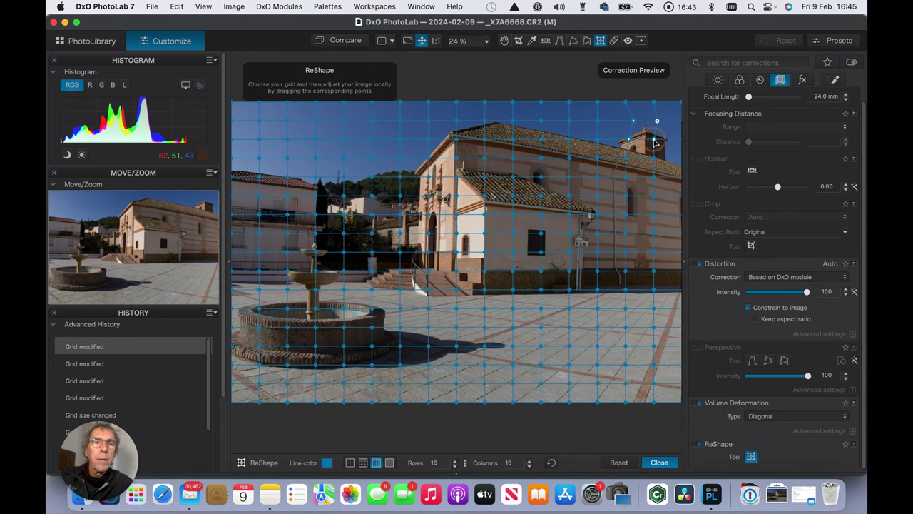
pyautogui.moveTo(656, 141); pyautogui.dragTo(655, 140)
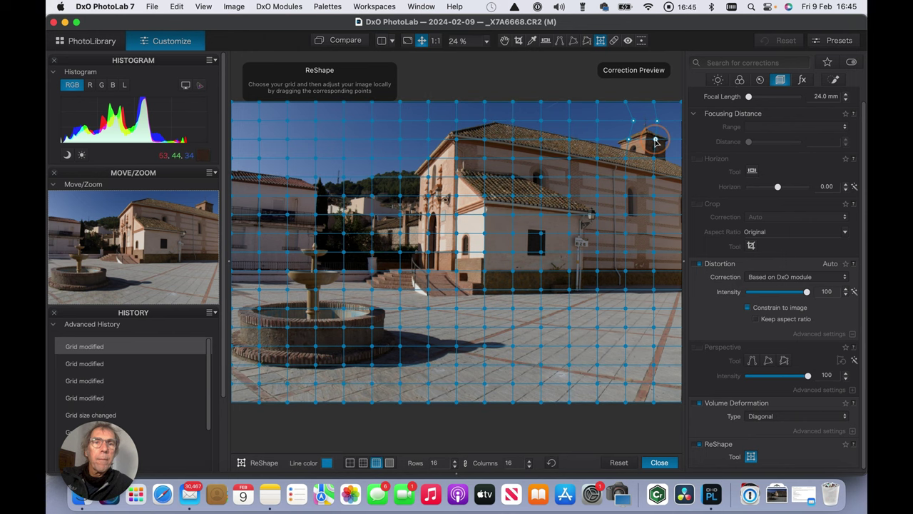
pyautogui.moveTo(655, 141); pyautogui.dragTo(654, 140)
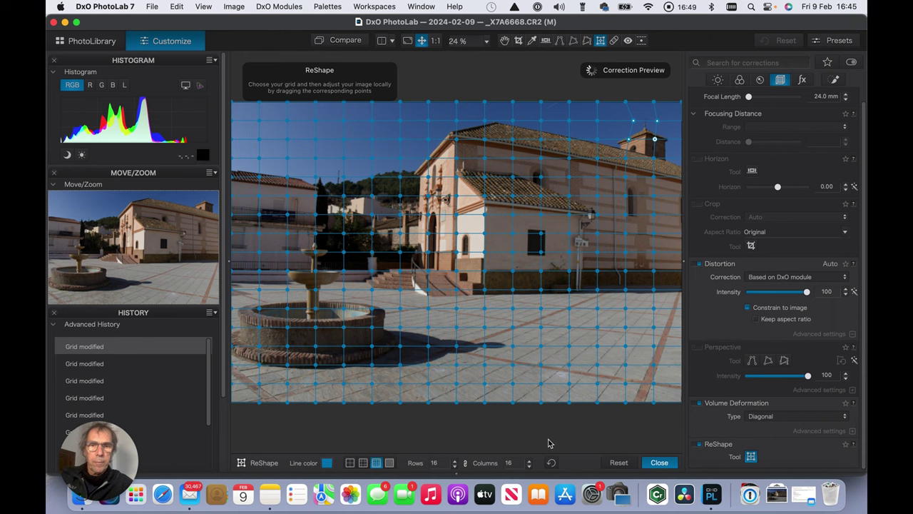
pyautogui.click(650, 464)
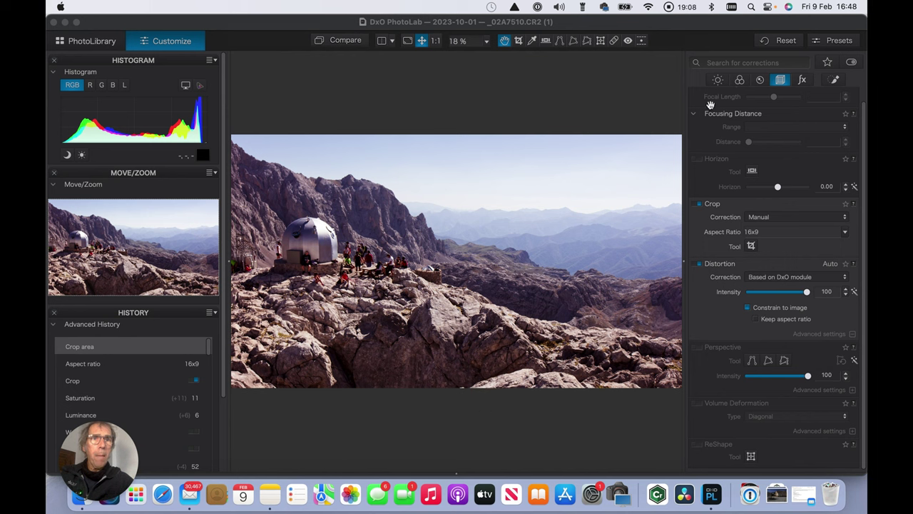
# Enable the Miniature Effect (blur 40, Circular) and show its gradient on the refuge photo.
pyautogui.click(802, 80)
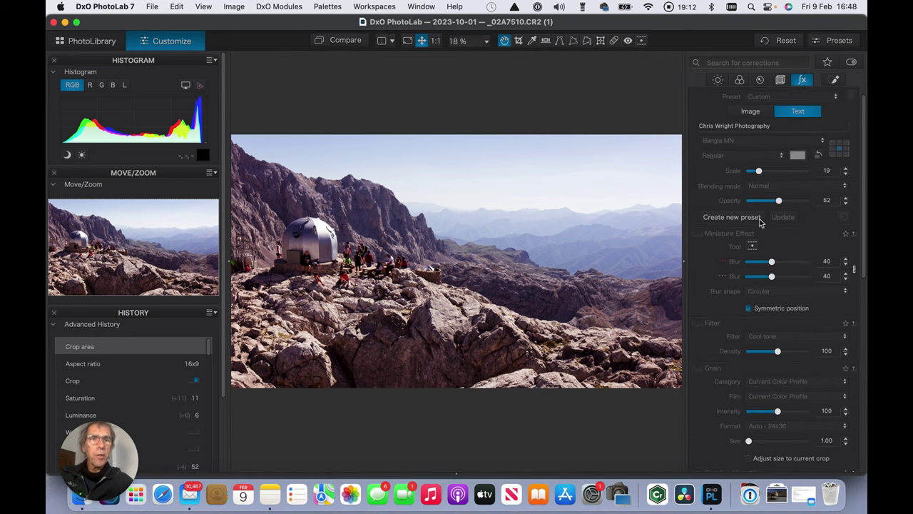
pyautogui.click(699, 236)
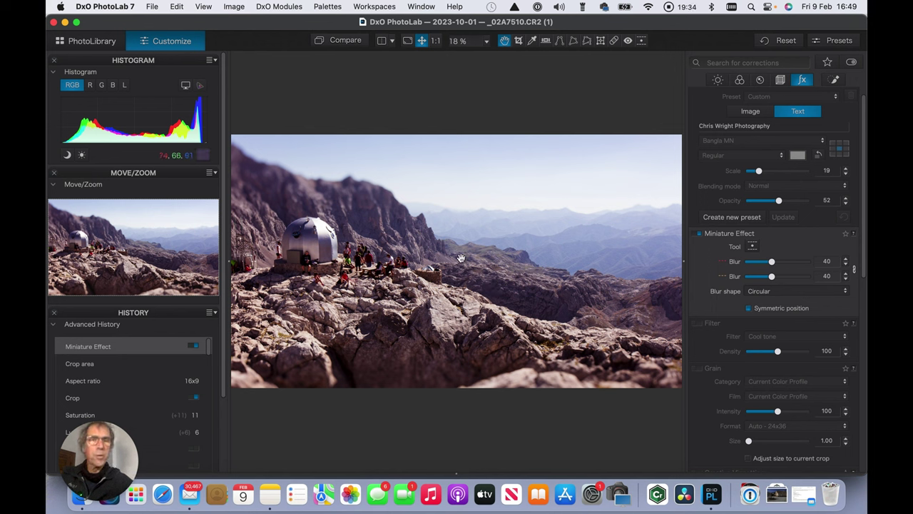
pyautogui.click(752, 246)
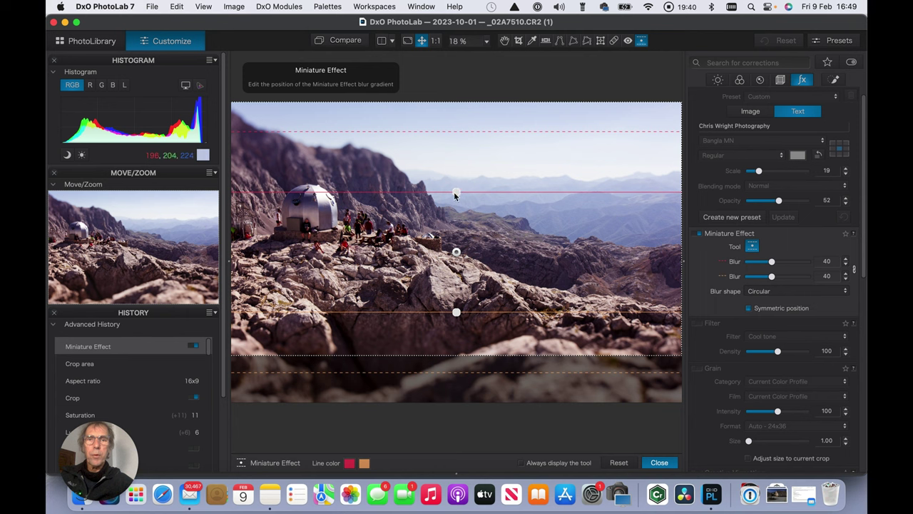
# Tilt the sharp band diagonally, raise the lower blur boundary, and set blur to 53.
pyautogui.moveTo(456, 194); pyautogui.dragTo(464, 200)
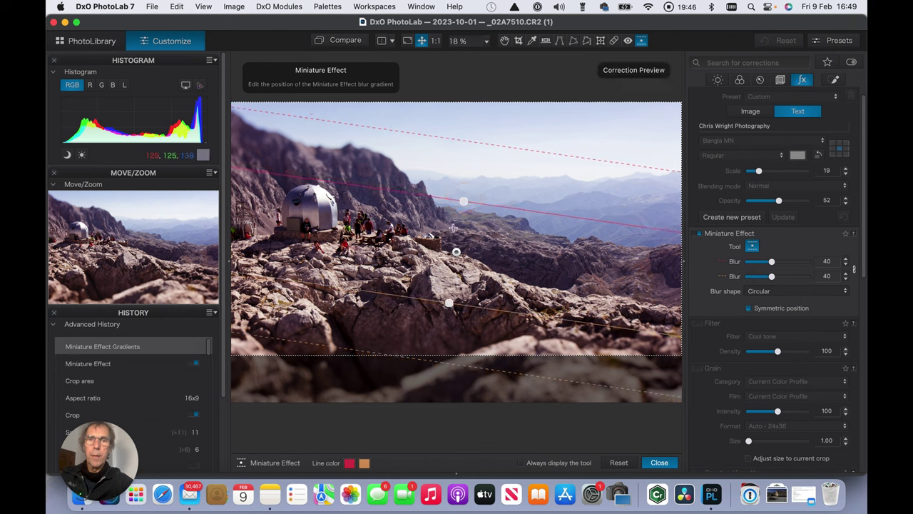
pyautogui.moveTo(450, 306); pyautogui.dragTo(452, 286)
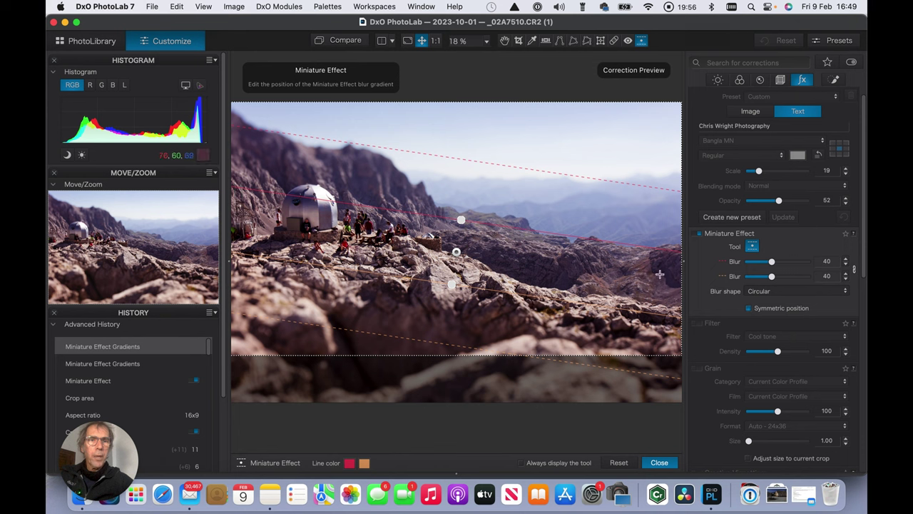
pyautogui.moveTo(774, 277); pyautogui.dragTo(779, 282)
pyautogui.moveTo(626, 218)
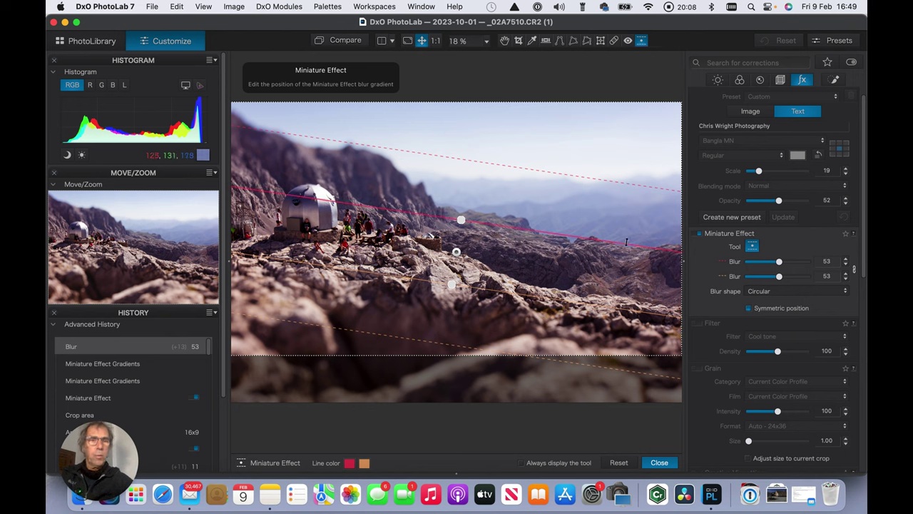
# Toggle Symmetric position, reposition the upper blur boundary, and raise the blur to 69.
pyautogui.click(748, 310)
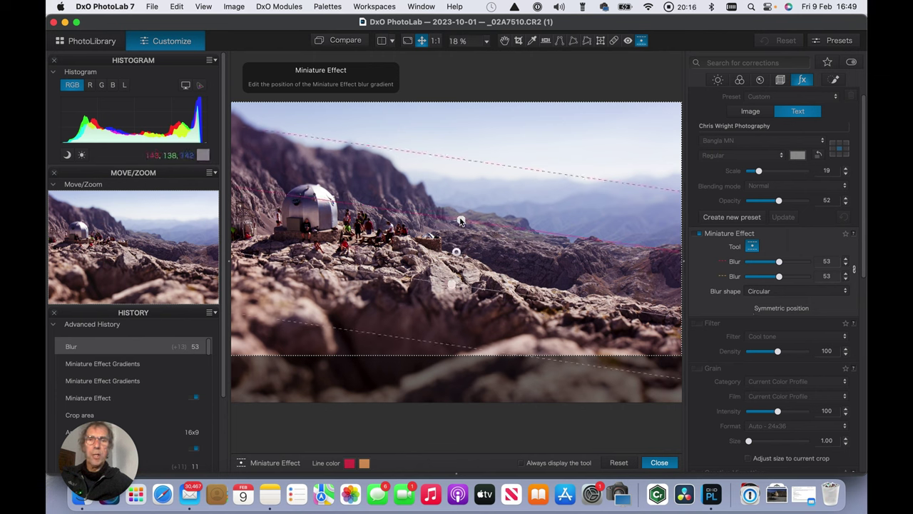
pyautogui.moveTo(461, 222); pyautogui.dragTo(462, 205)
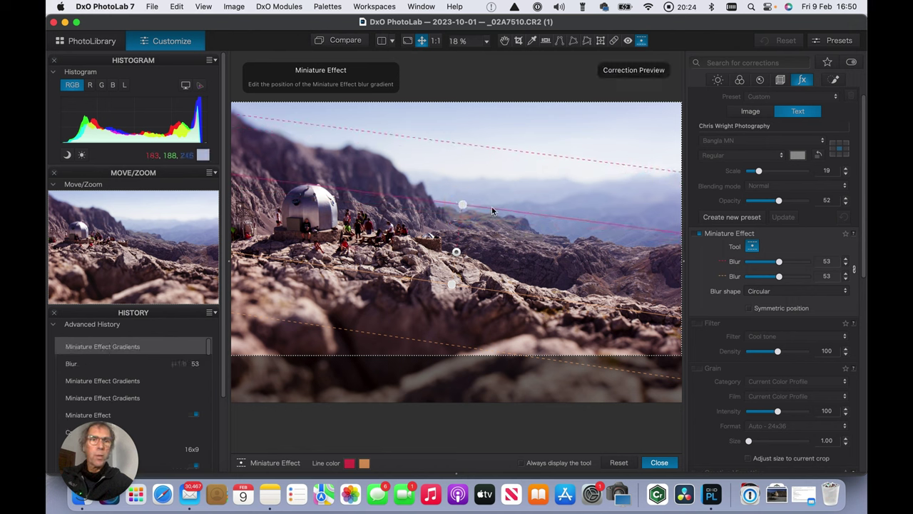
pyautogui.click(747, 308)
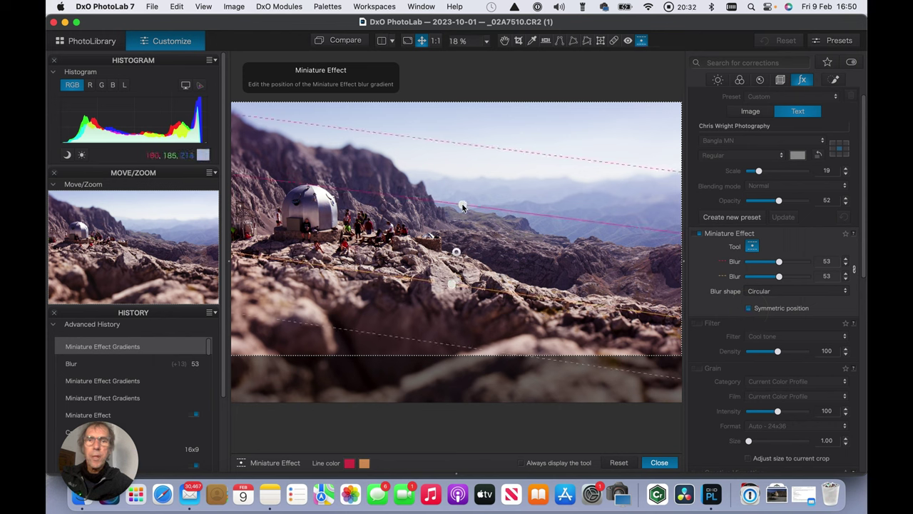
pyautogui.moveTo(463, 206); pyautogui.dragTo(464, 205)
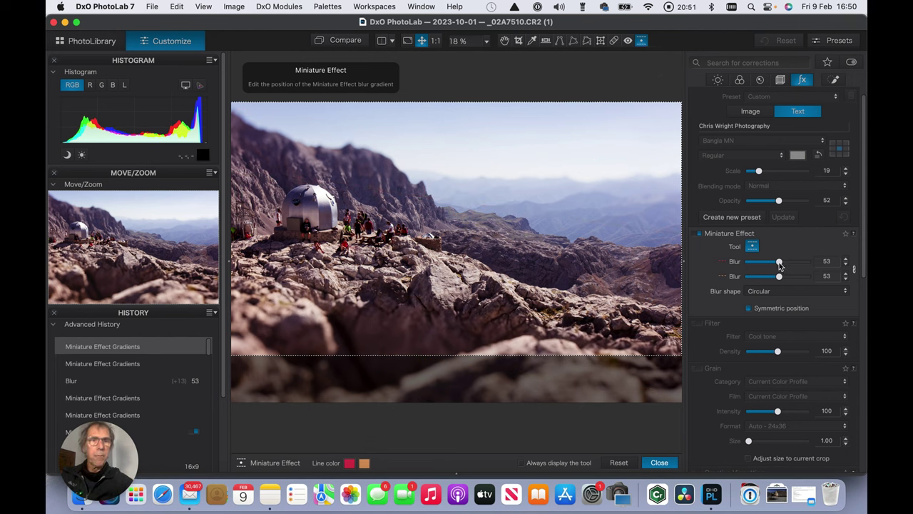
pyautogui.moveTo(779, 263); pyautogui.dragTo(789, 264)
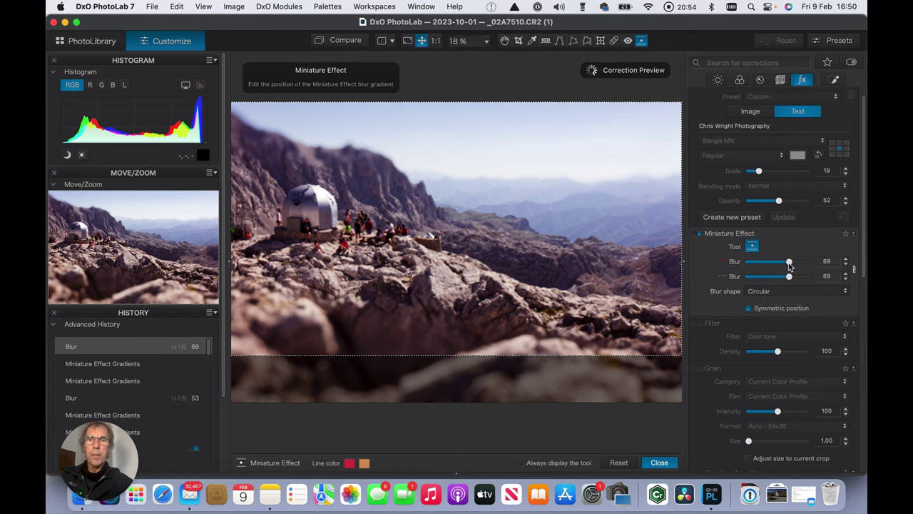
pyautogui.click(660, 464)
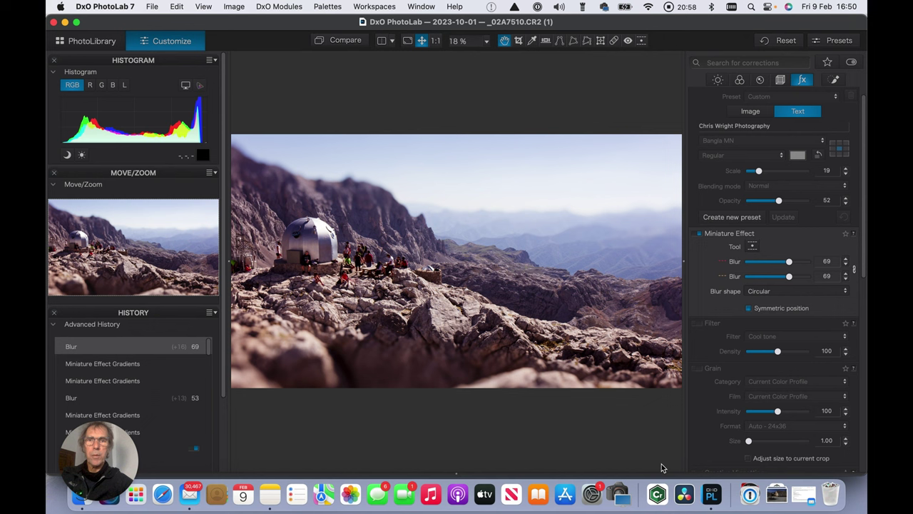